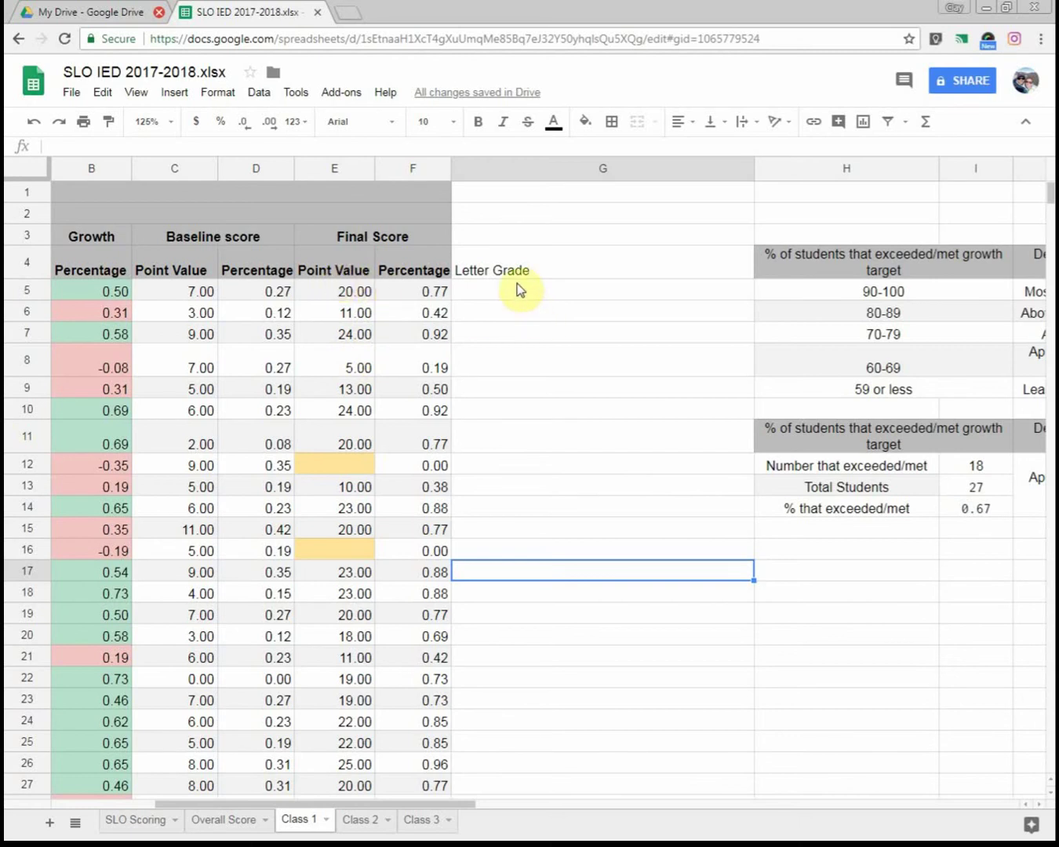
Highlight the point value, percentage, baseline, final score and growth columns to review the data
drag(142, 275, 367, 639)
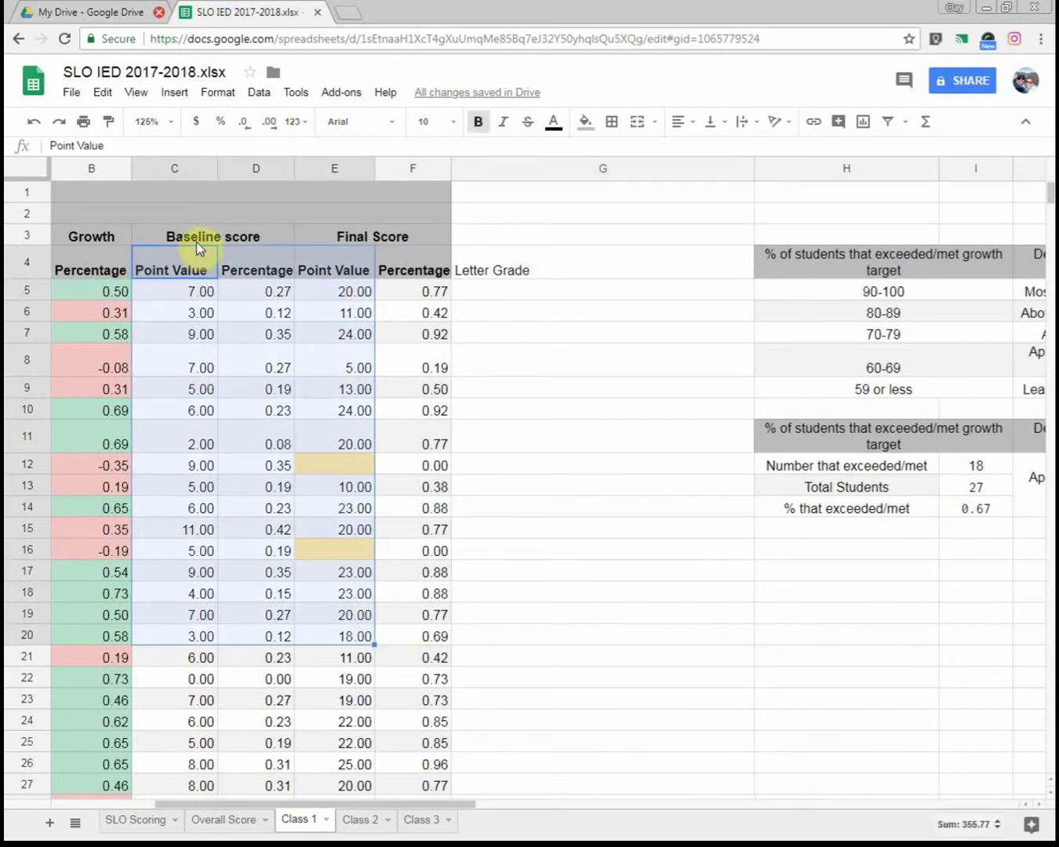
drag(203, 234, 196, 509)
drag(385, 235, 338, 610)
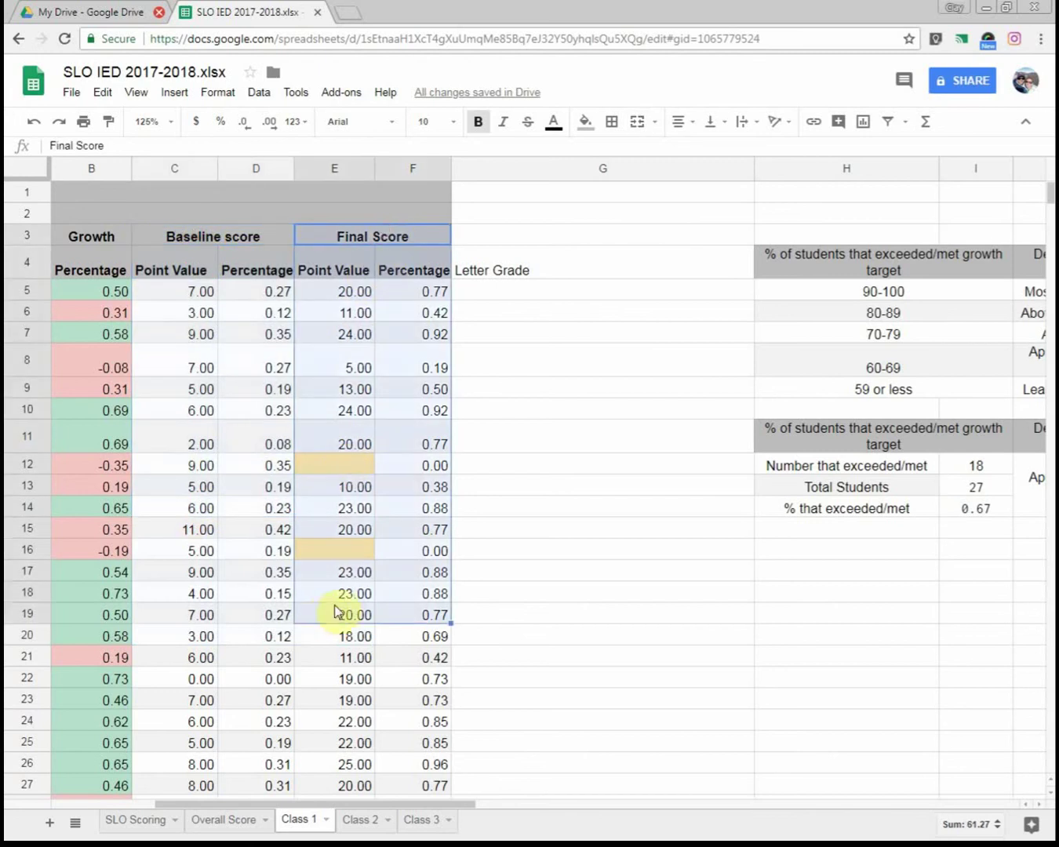
click(96, 234)
drag(76, 326, 118, 452)
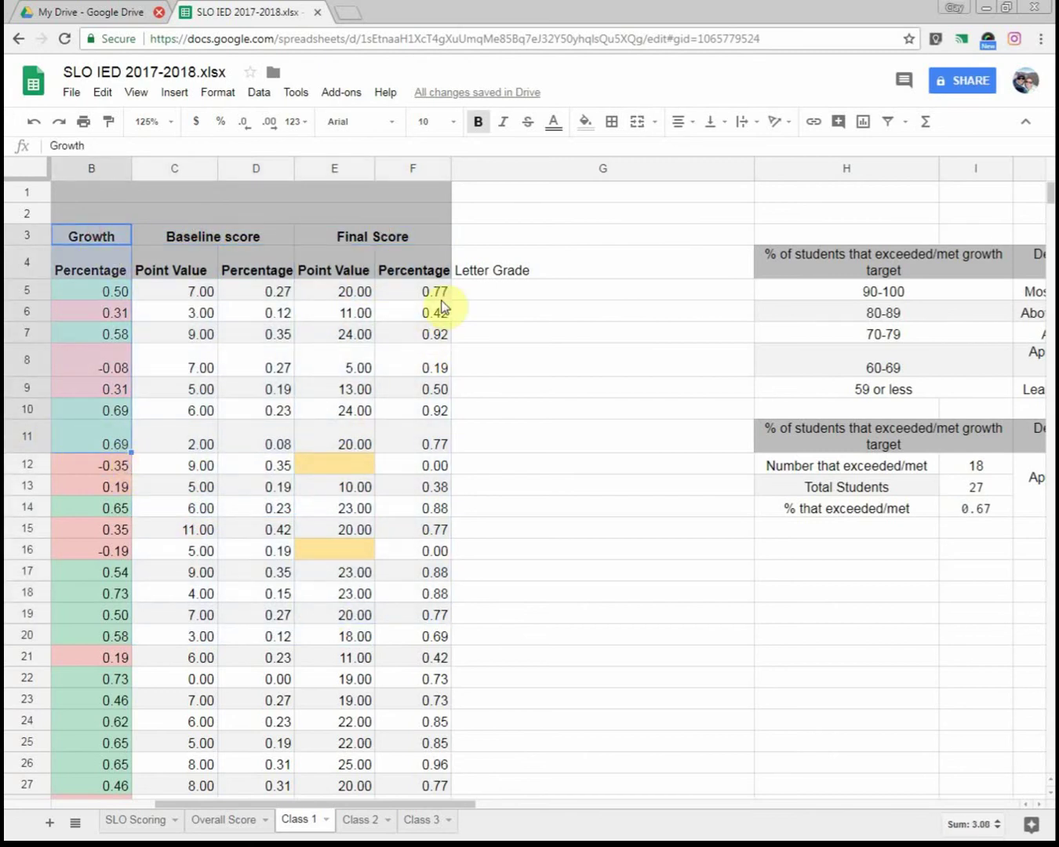
click(496, 272)
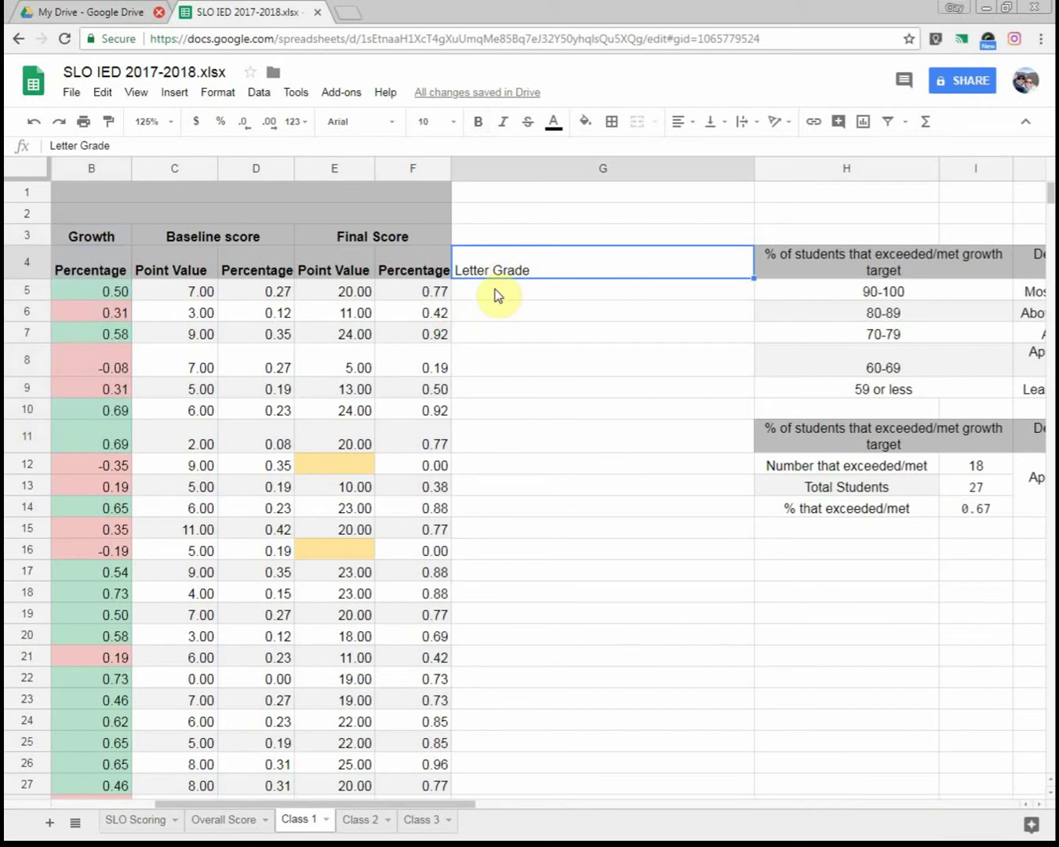
drag(429, 291, 403, 446)
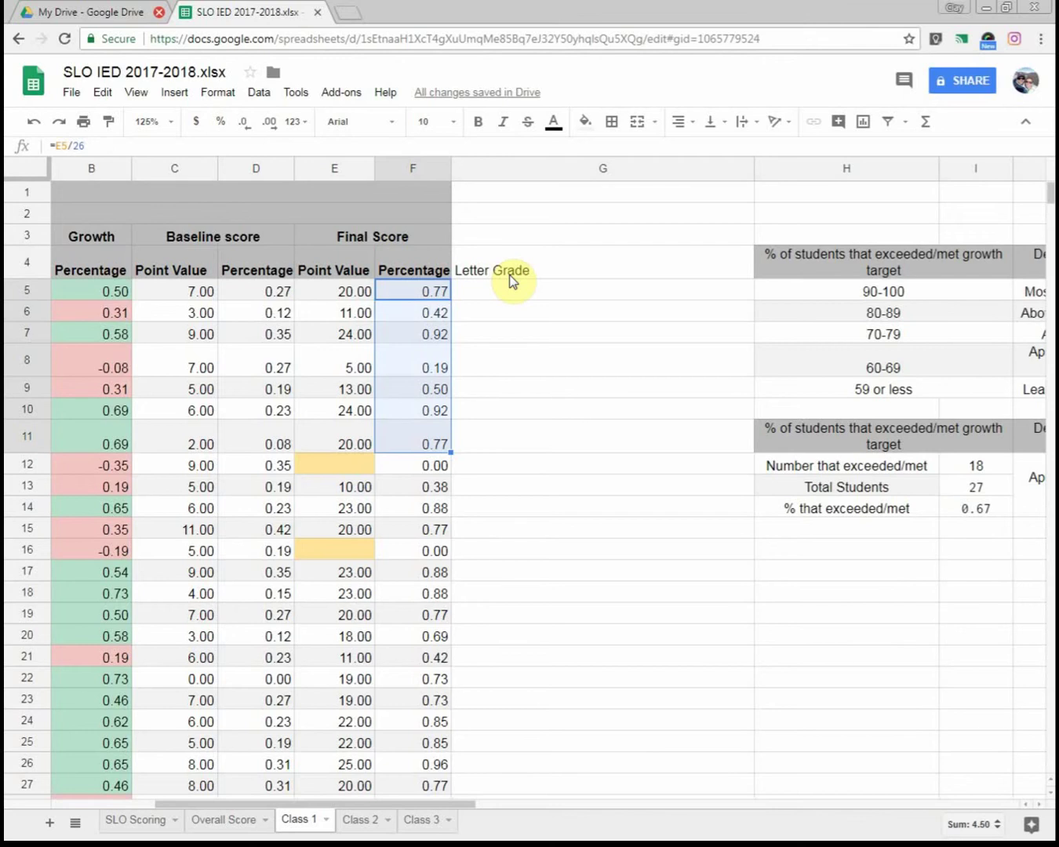
Begin the first letter-grade formula in G5 with =ifs(
click(516, 295)
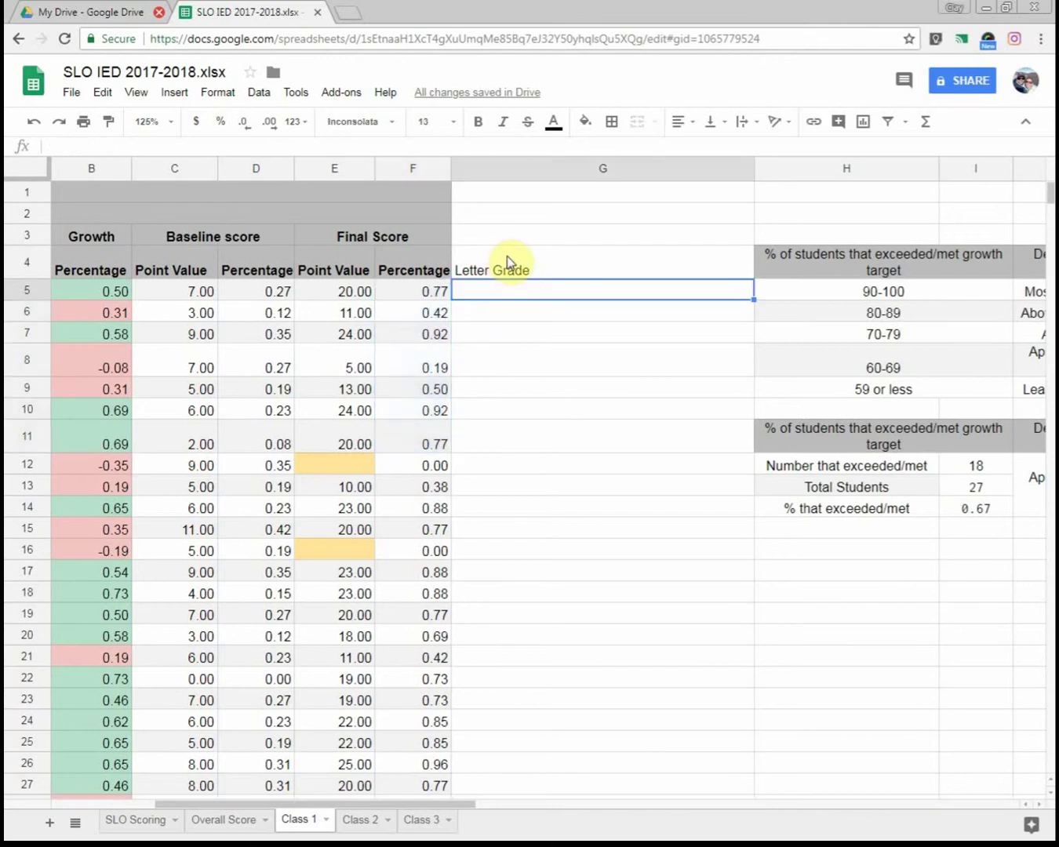
text(=)
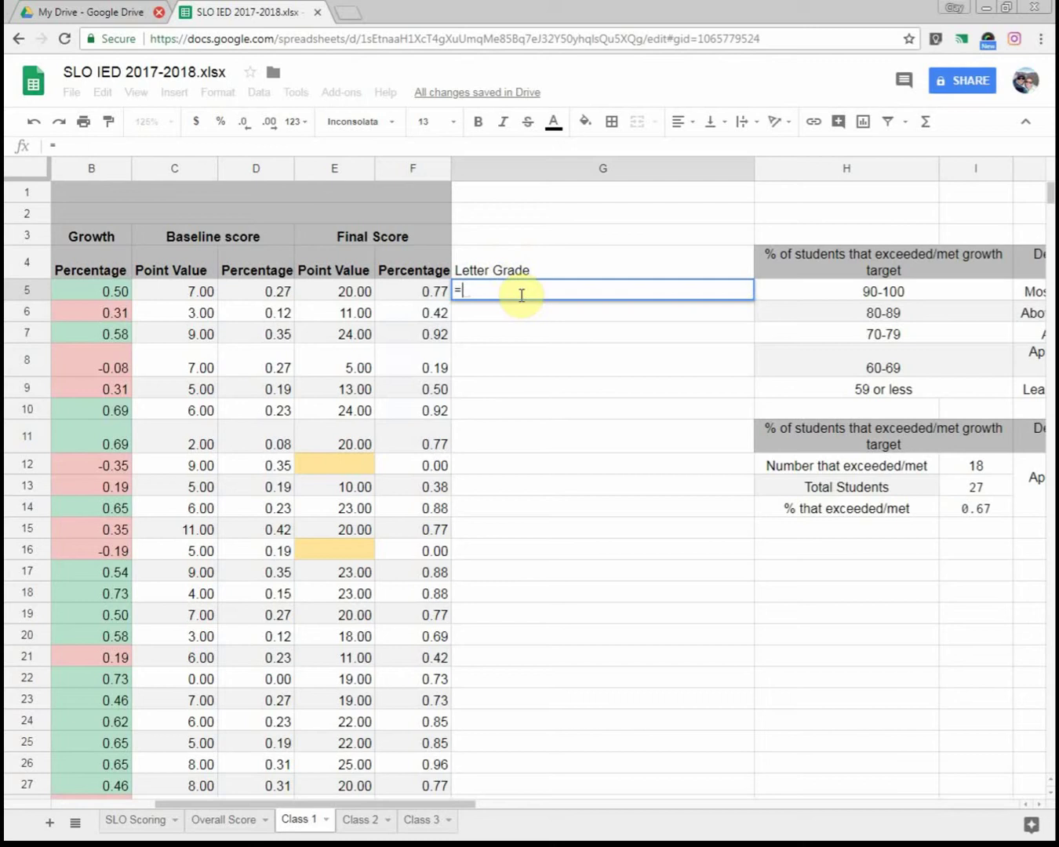
text(ifs)
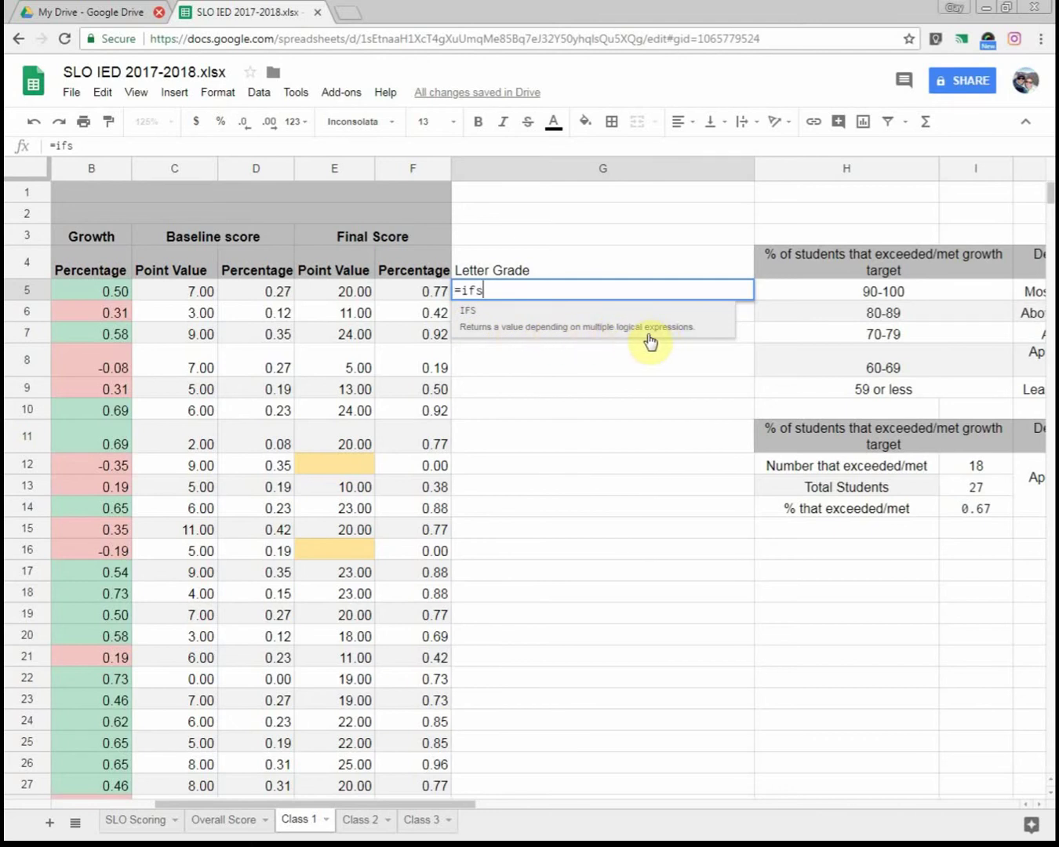
text(()
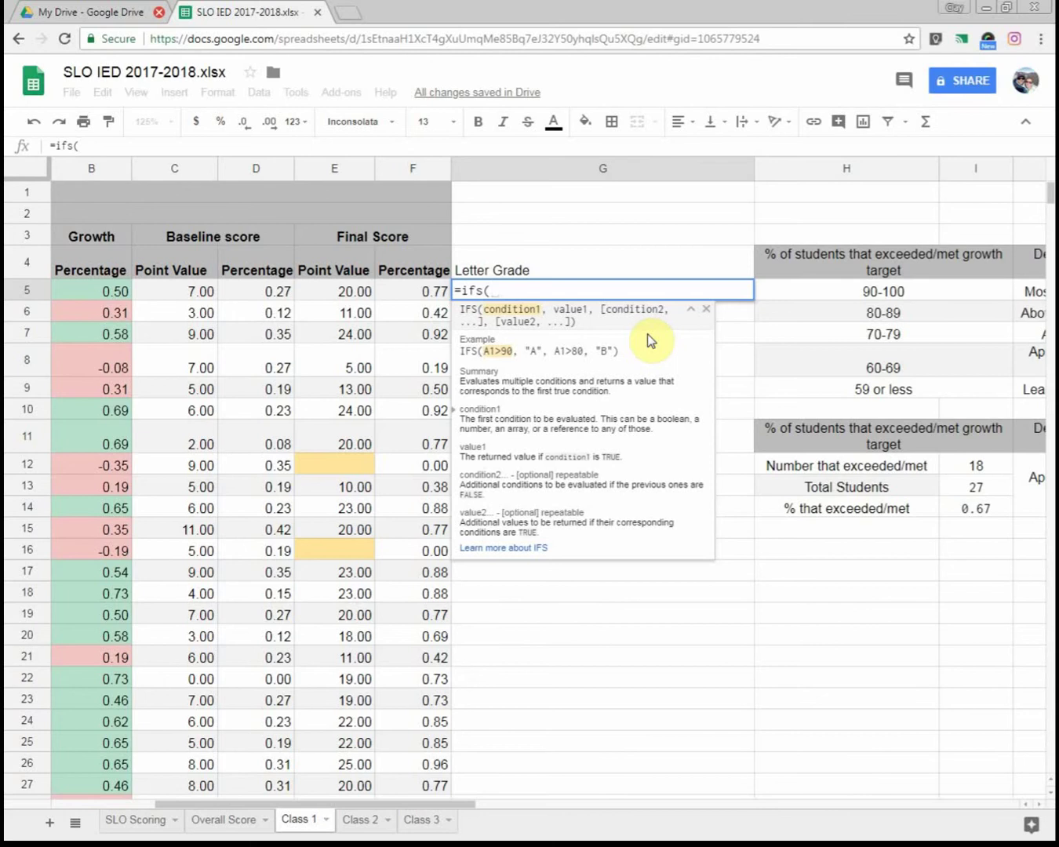
Add conditions f5>.90 "A", f5>.8 "B", f5>.7 "C" and start f5>.6 in G5's formula
text(f)
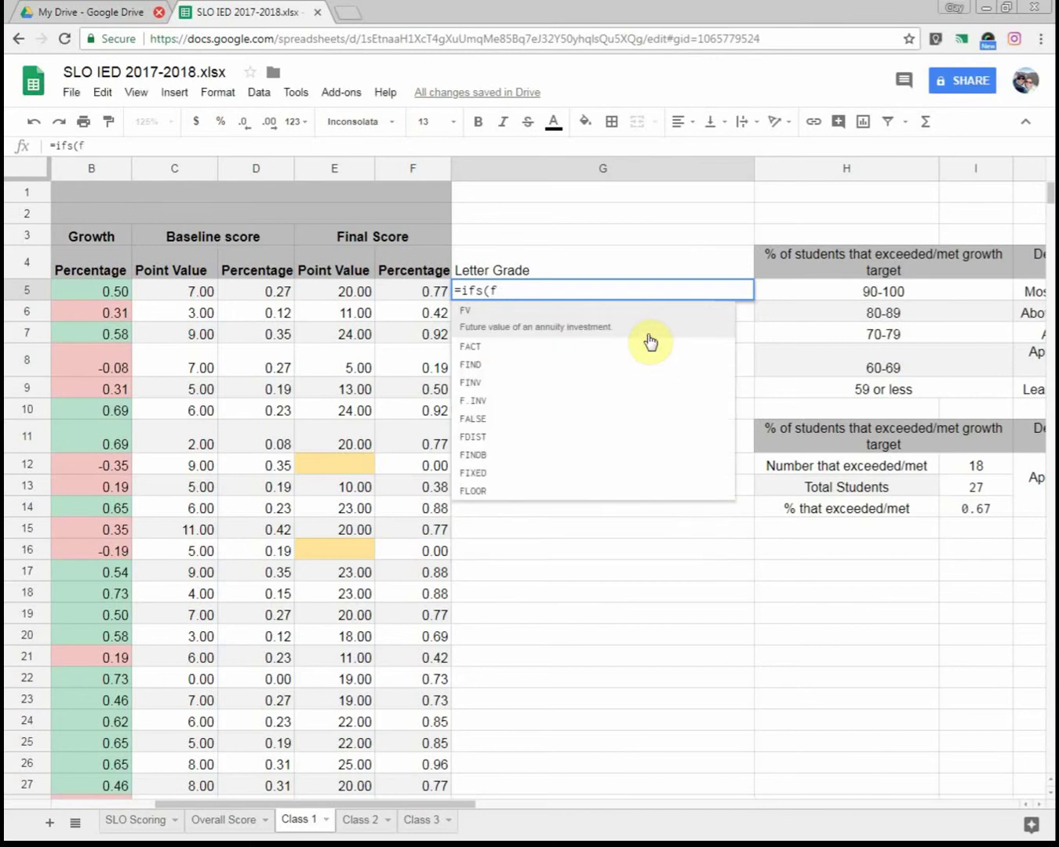
text(5)
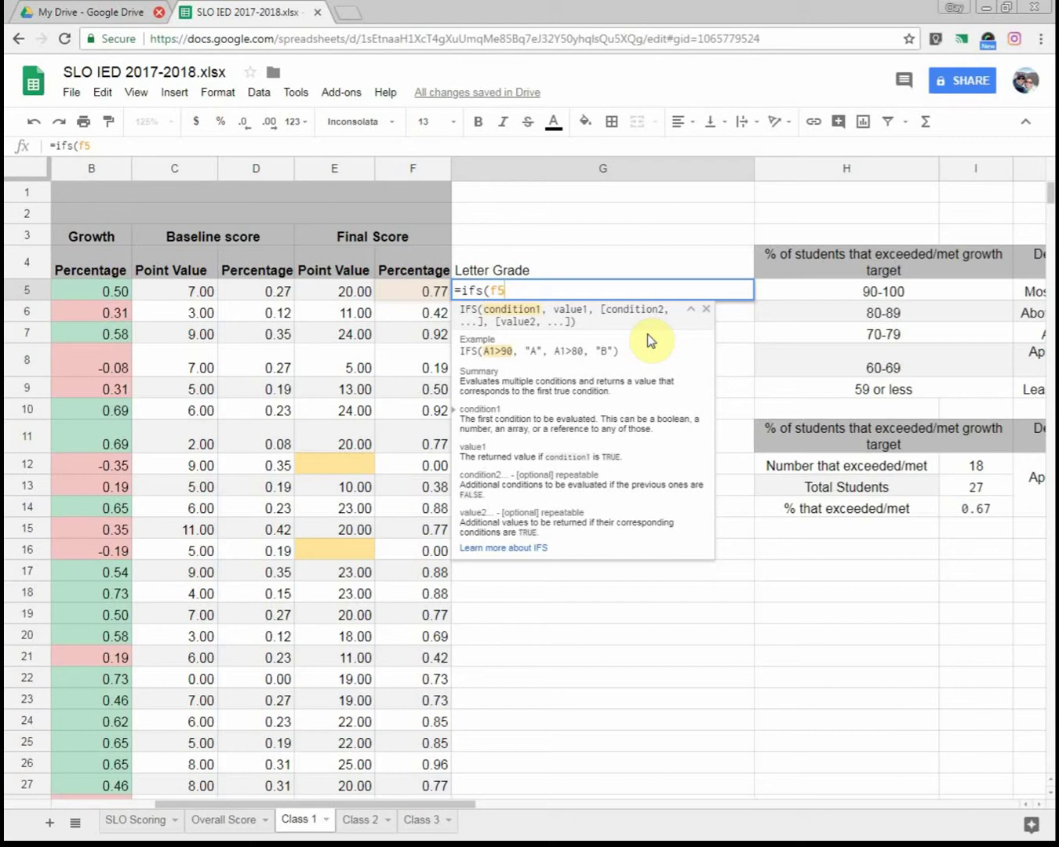
text(>)
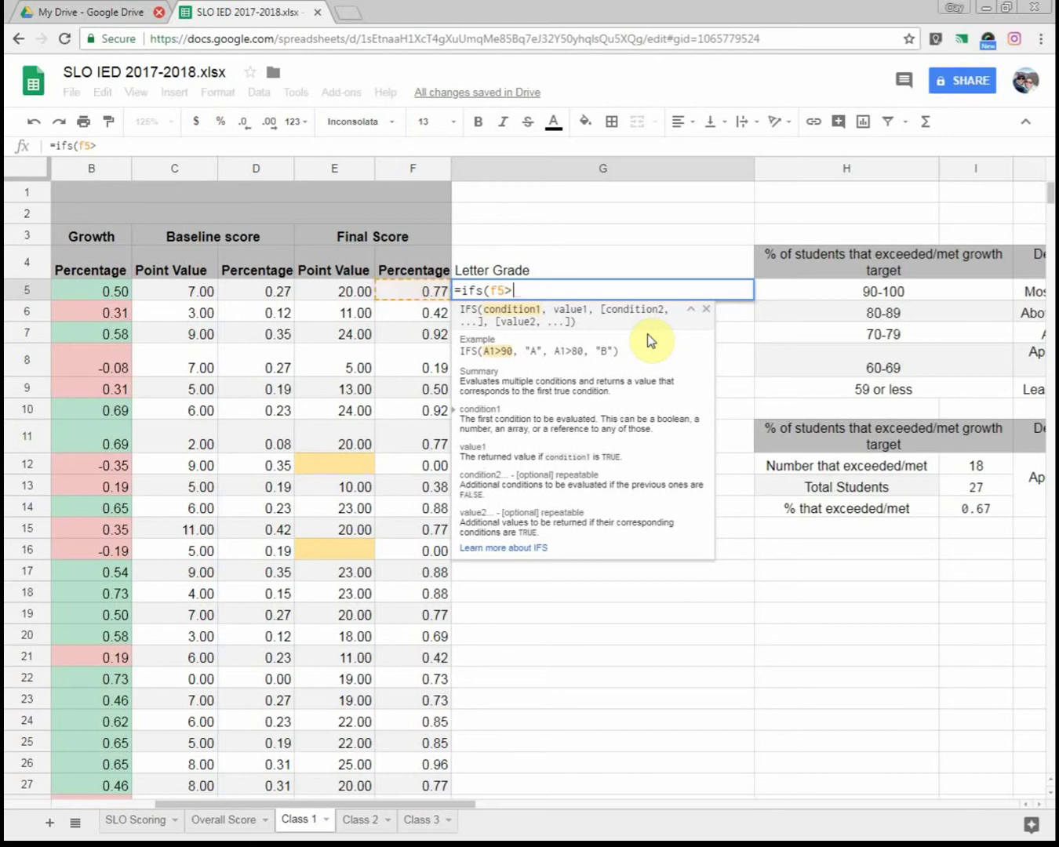
text(.90)
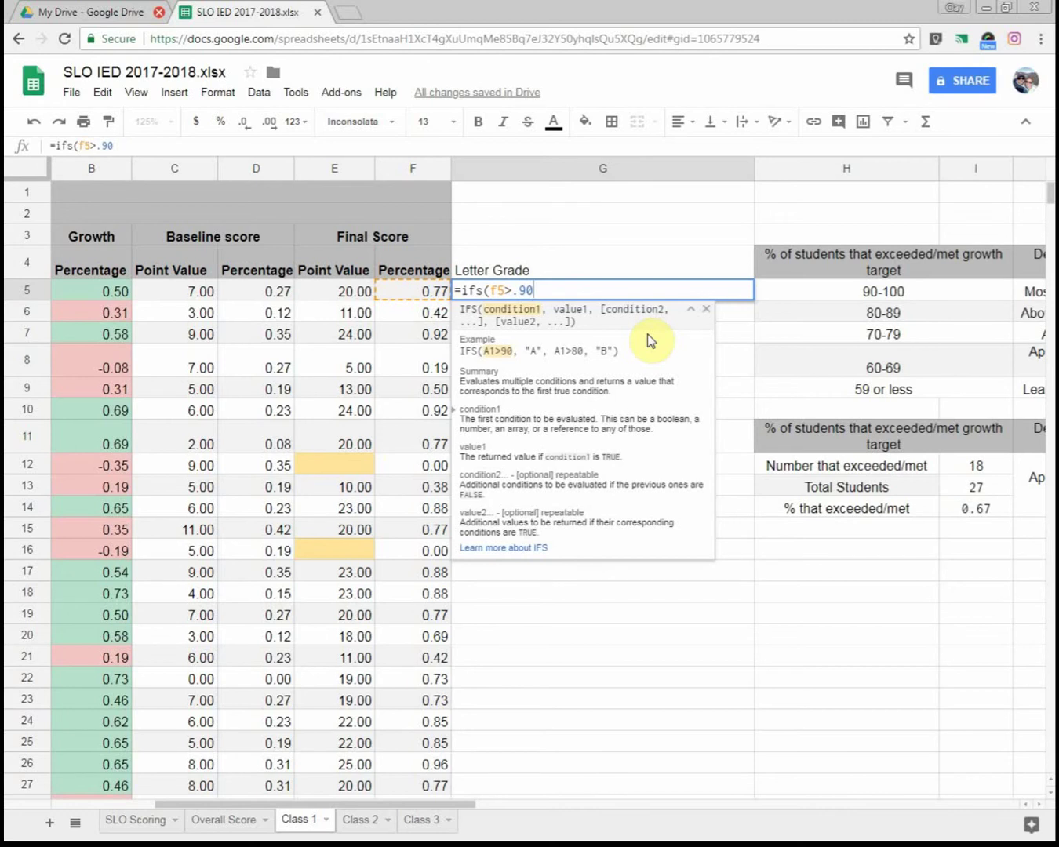
text(, )
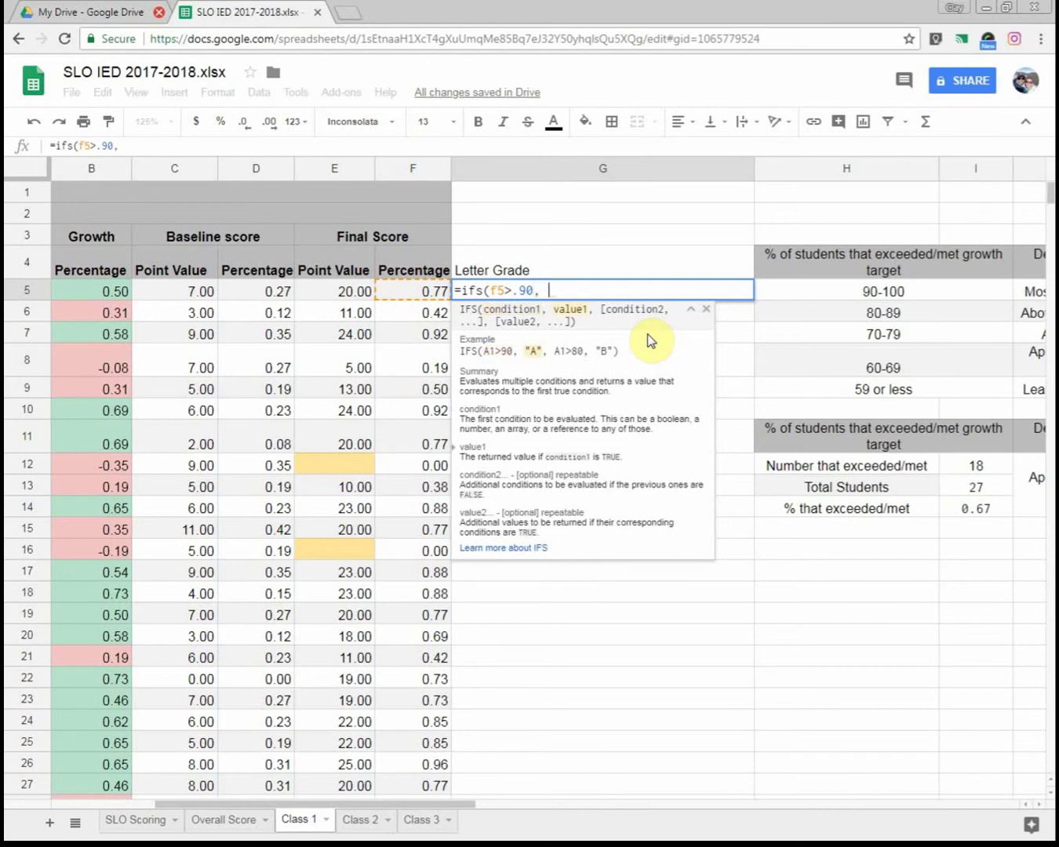
text(")
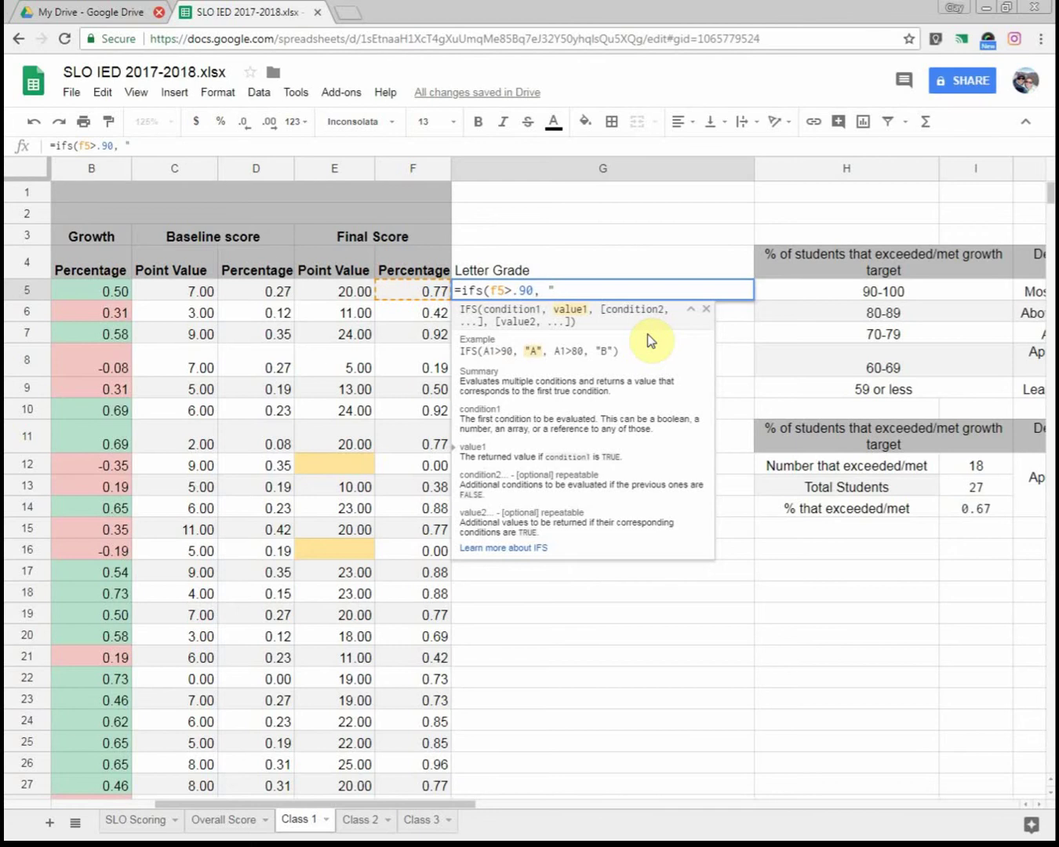
text(A")
text(, f5)
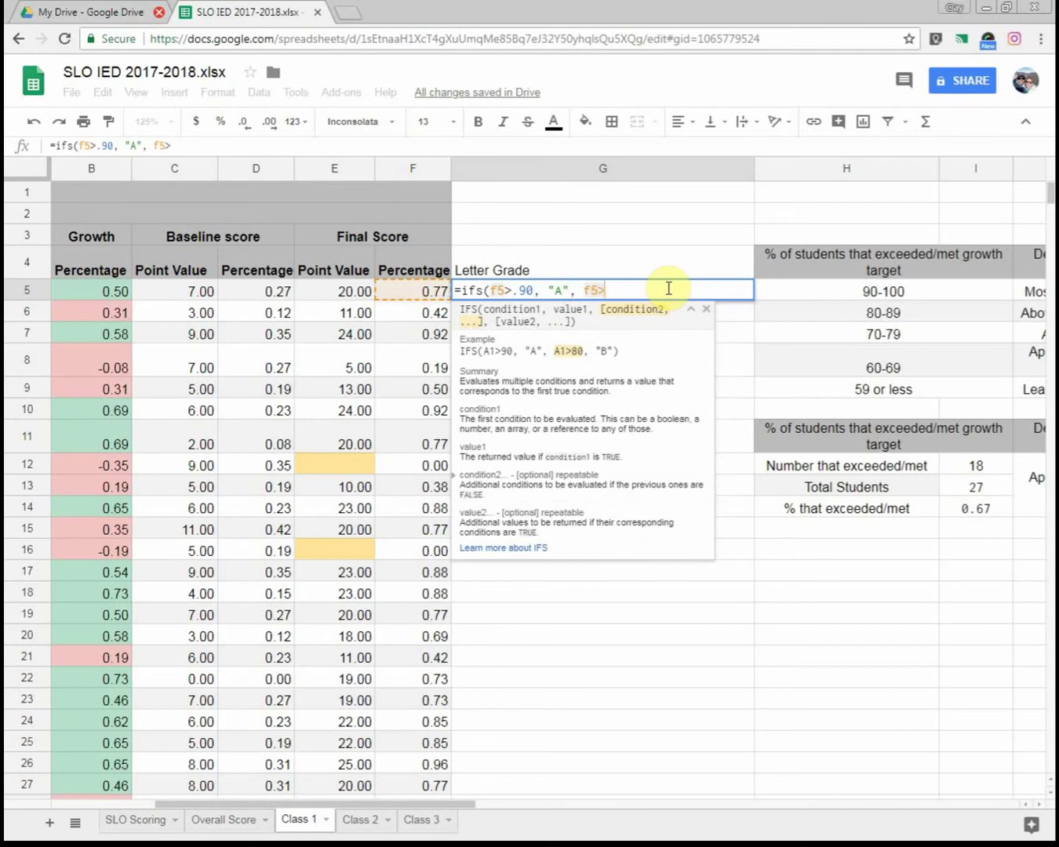
text(>)
text(.8)
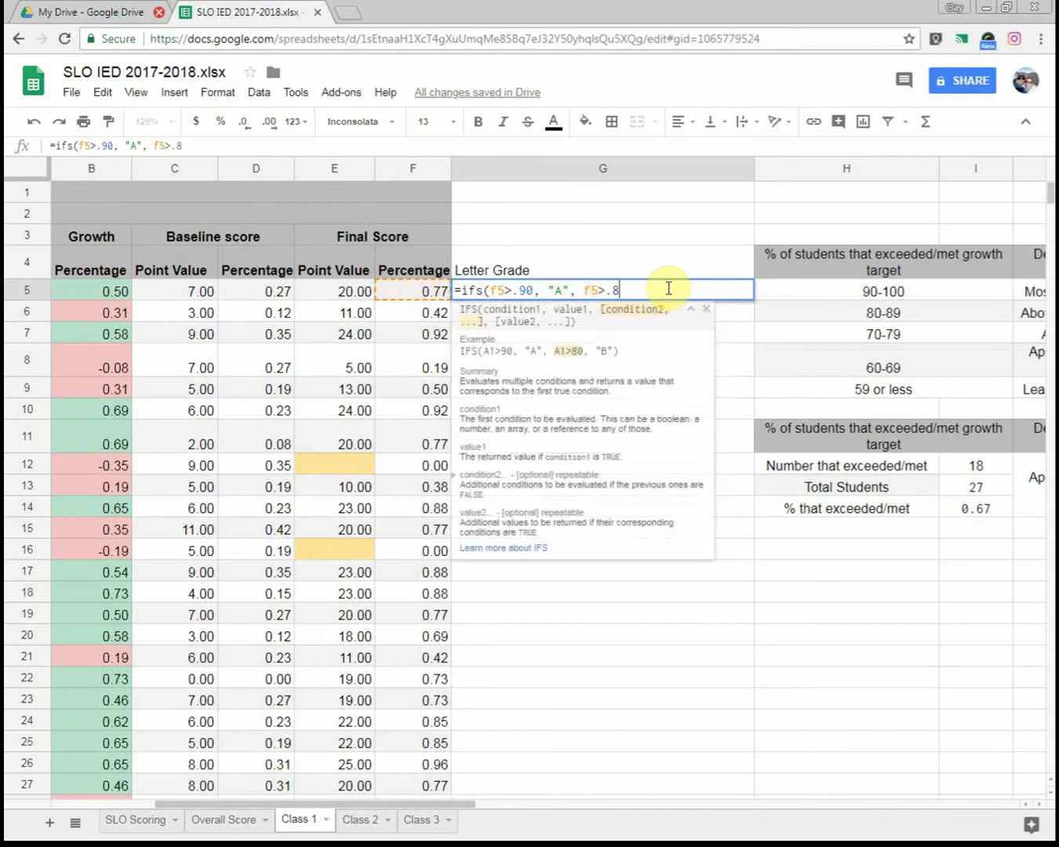
text(, ")
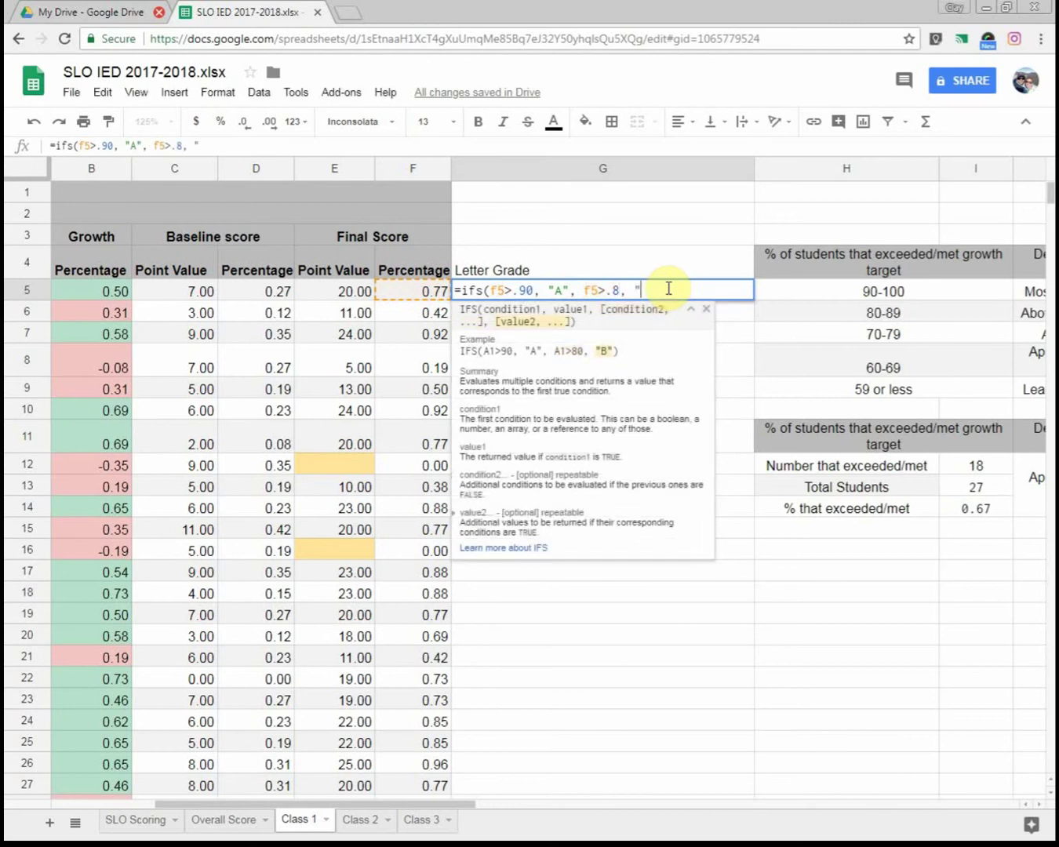
text(B",)
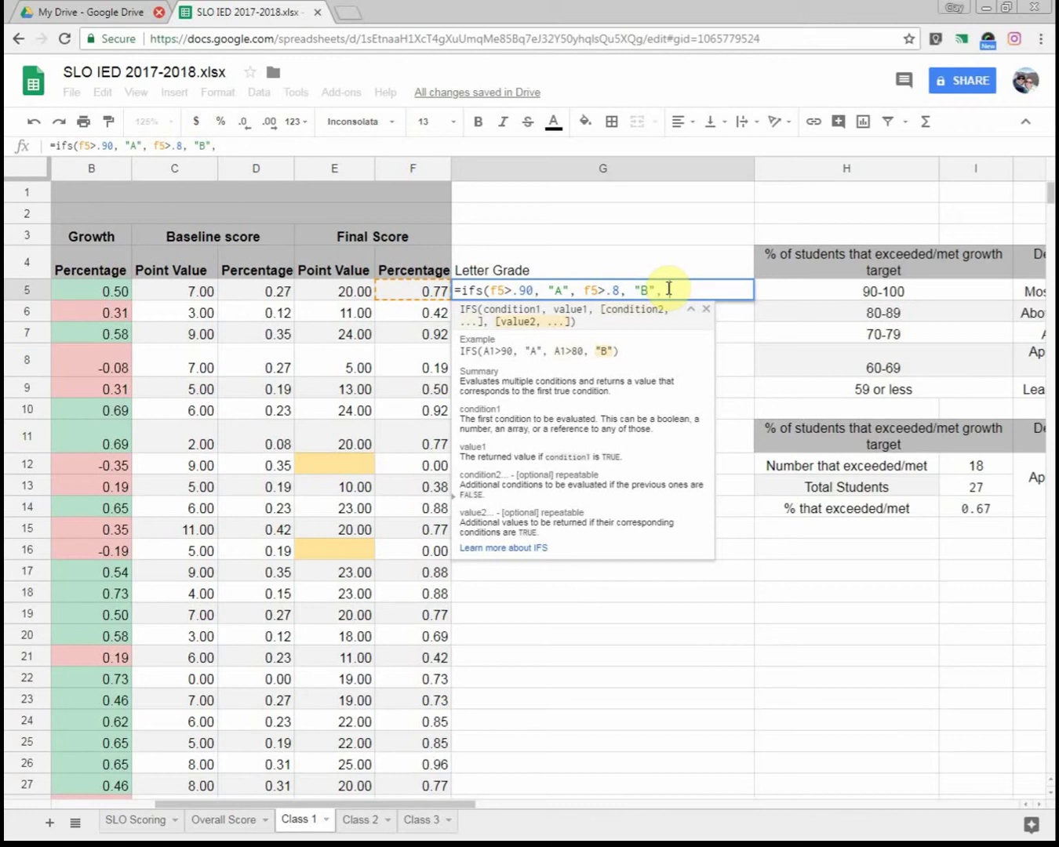
text( f5)
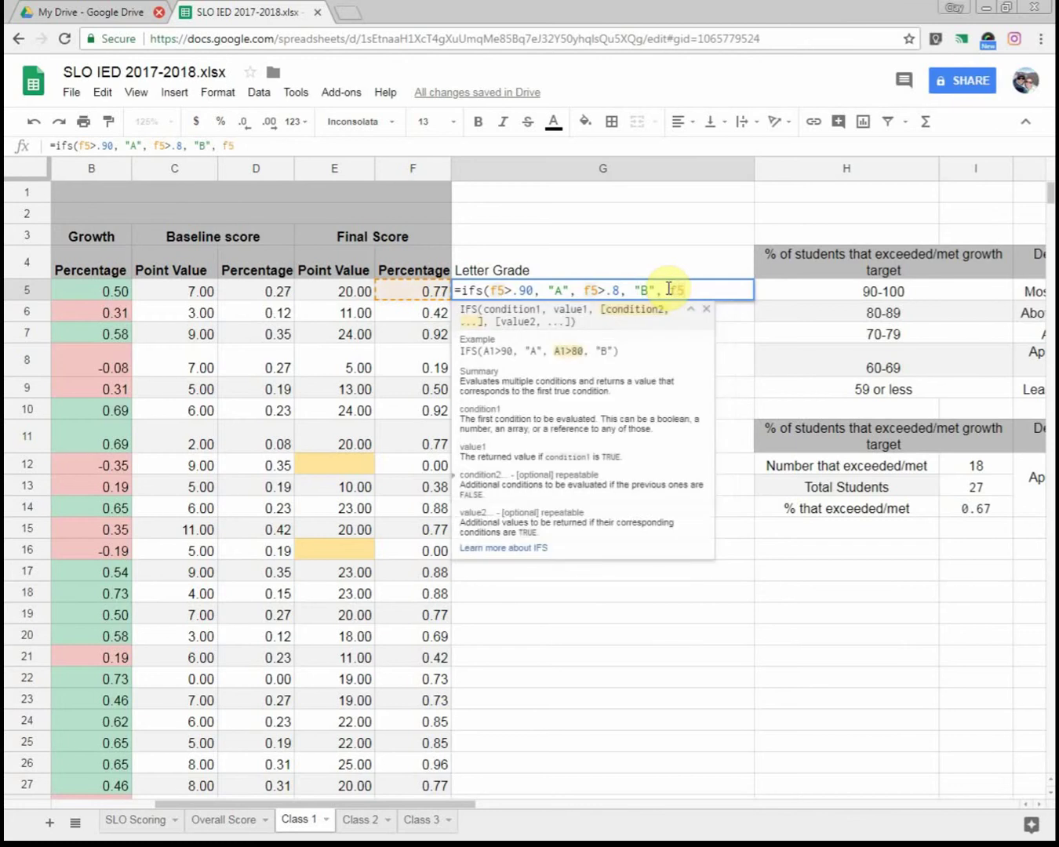
text(>)
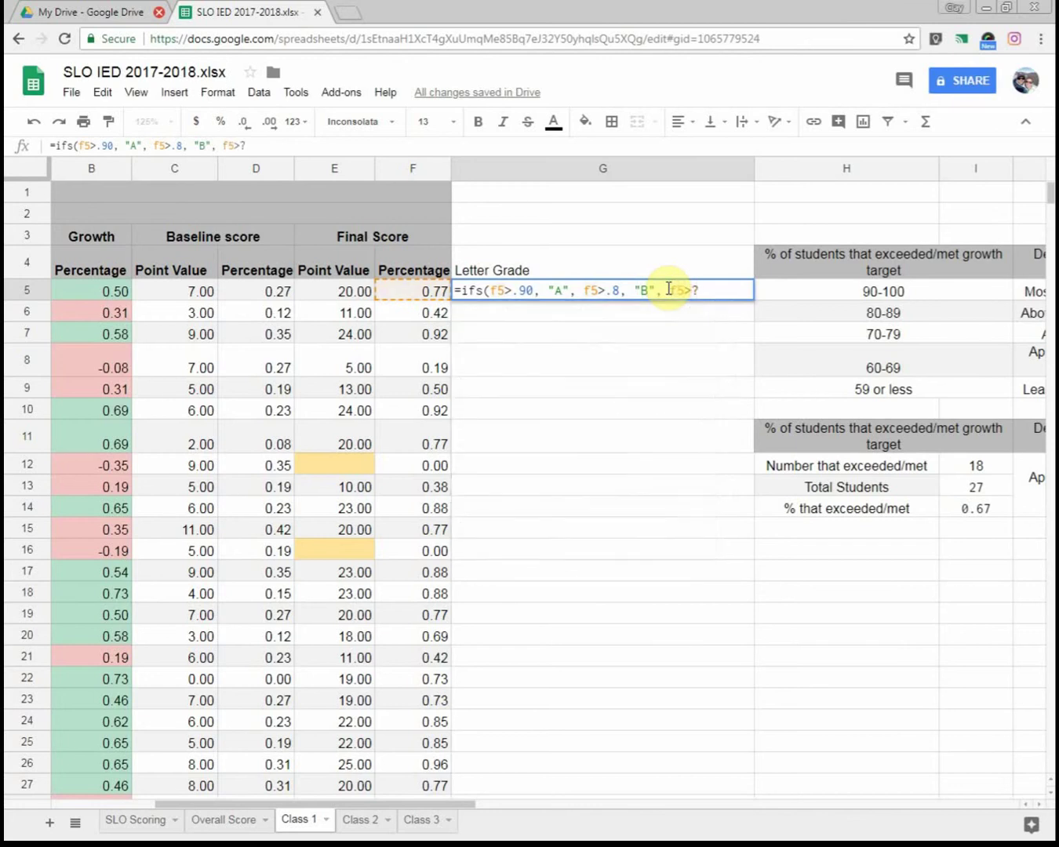
text(.7)
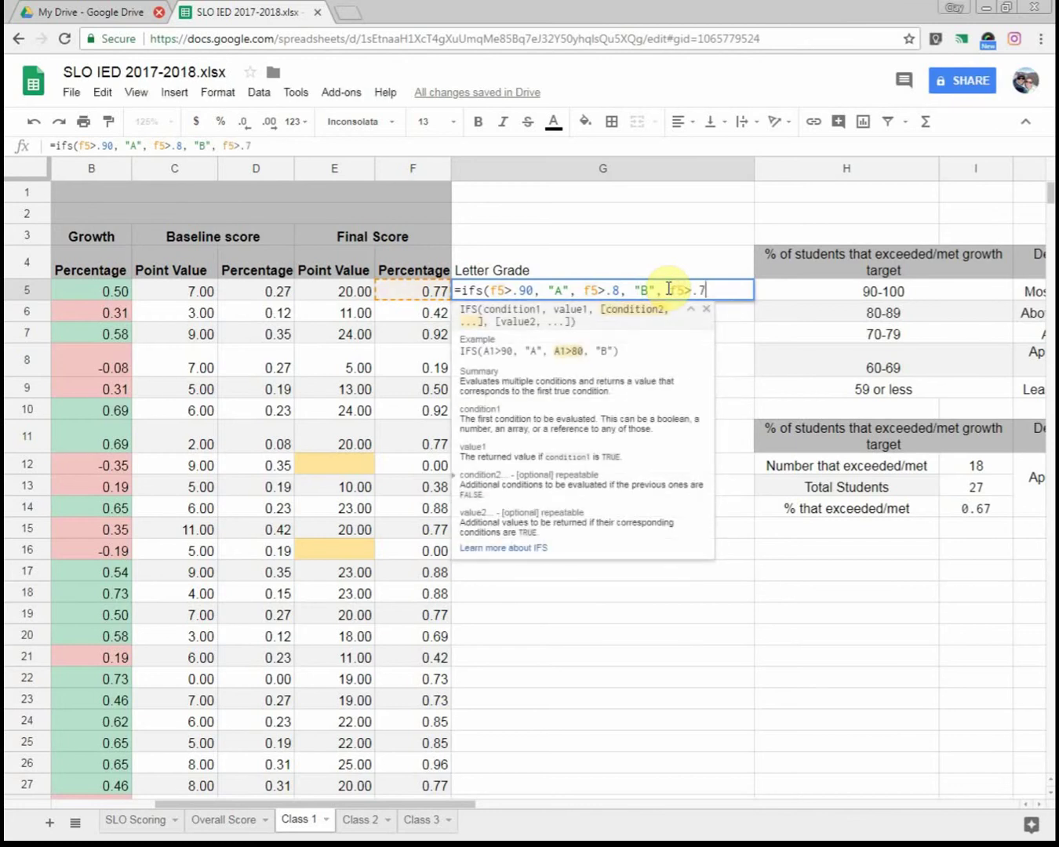
text(, "C)
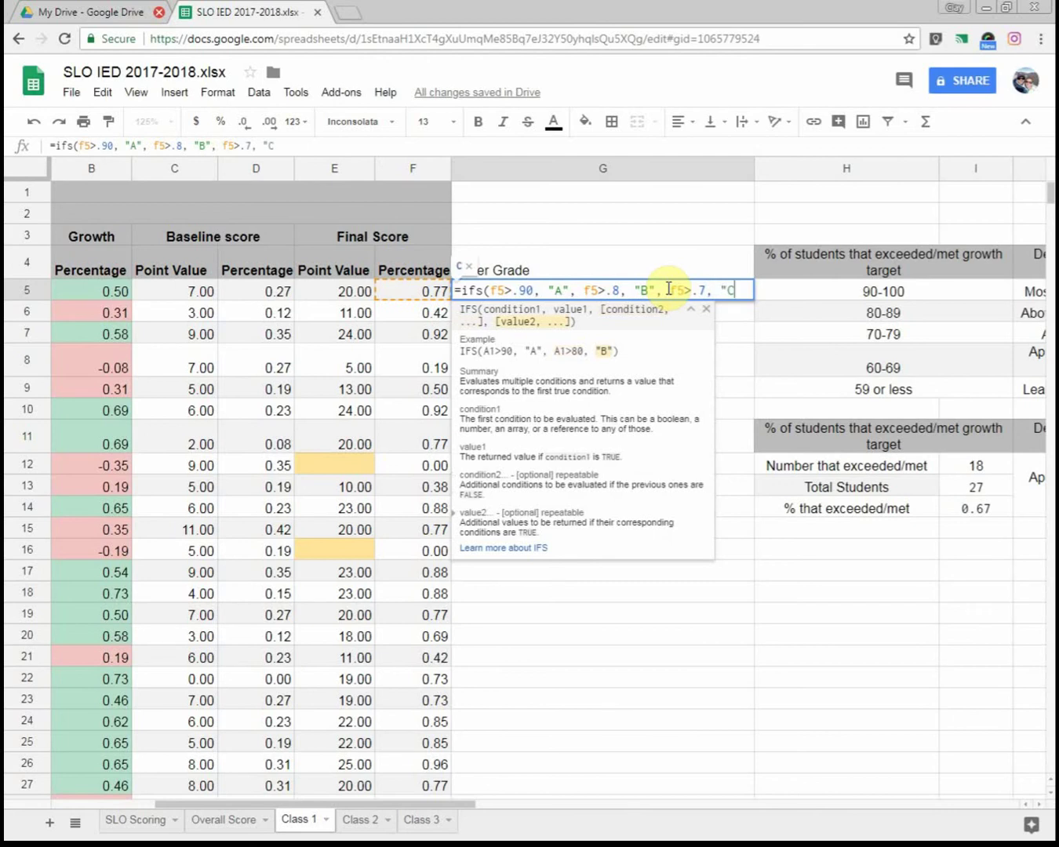
text(, f5)
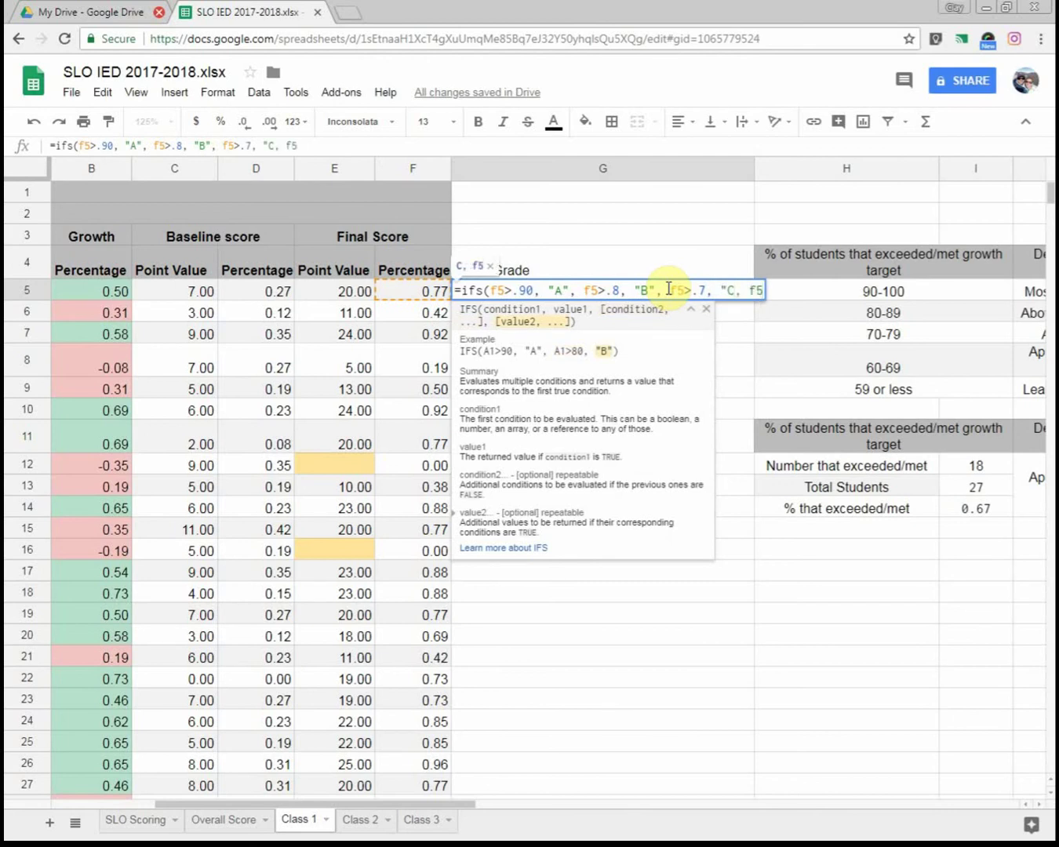
text(>.6)
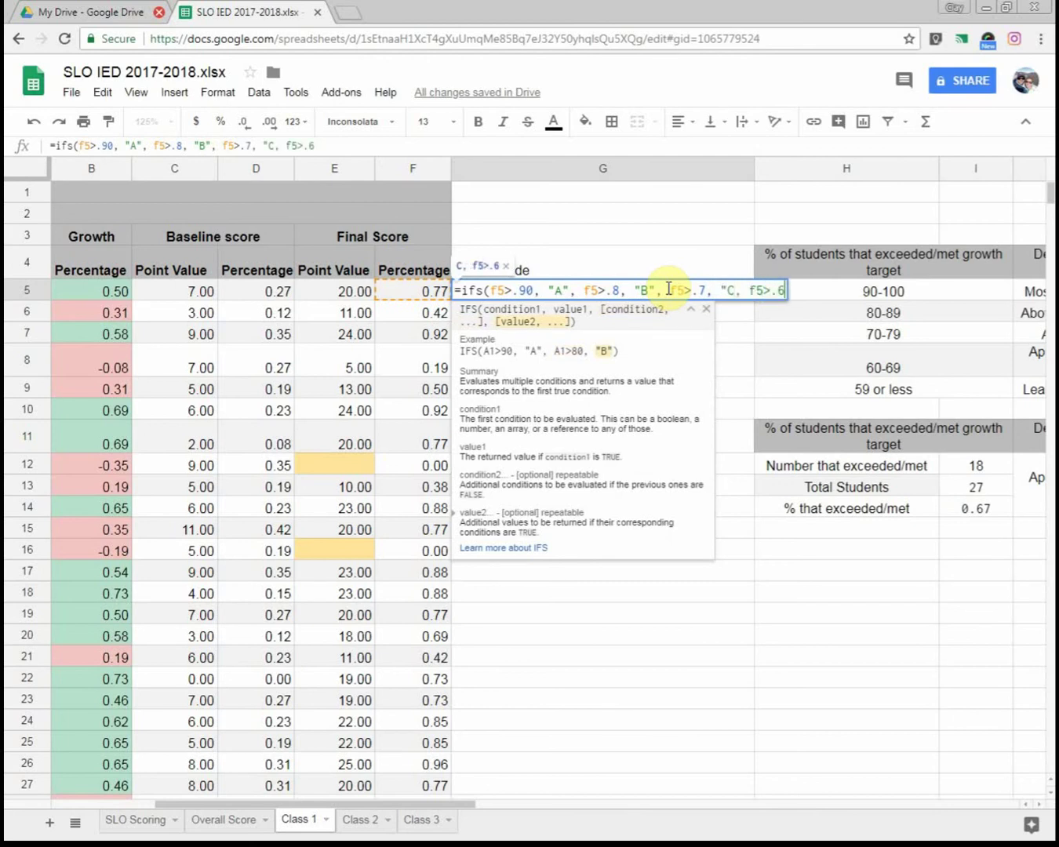
Fix the last conditions to f5>.6 "D" and f5<.6 "D" and commit G5, showing C
key(BackSpace)
key(BackSpace)
key(BackSpace)
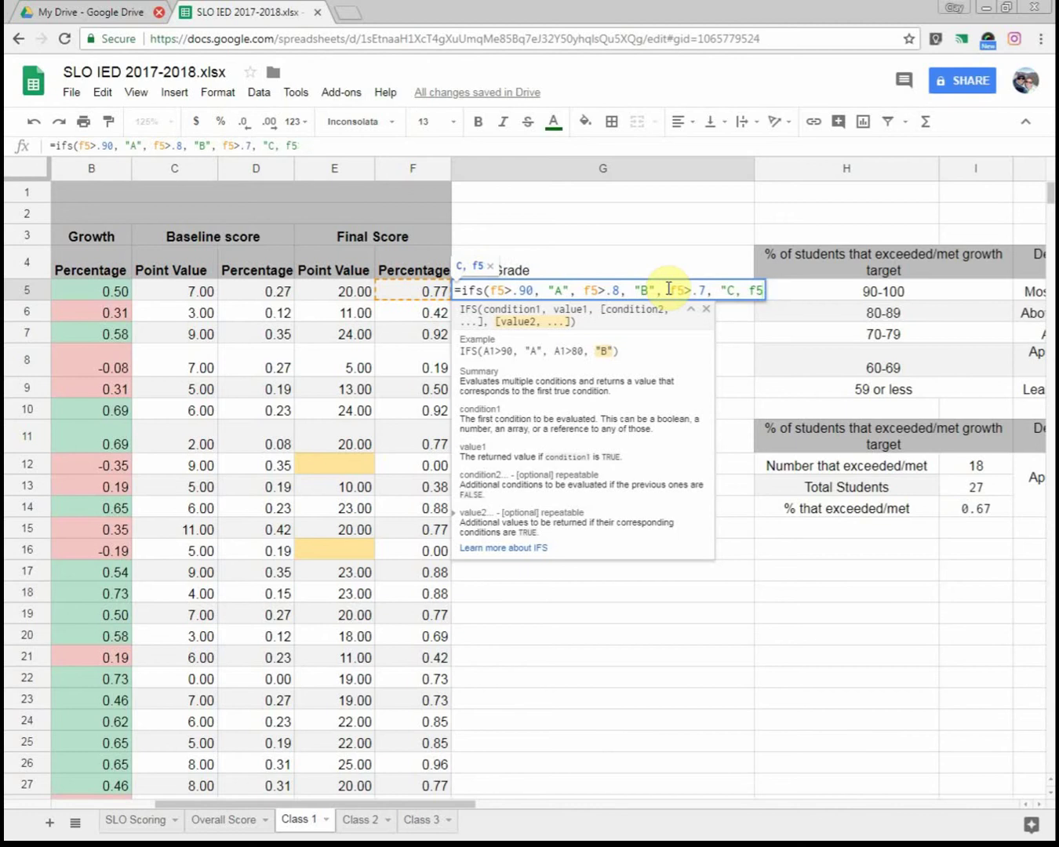
key(BackSpace)
key(BackSpace)
key(BackSpace)
key(BackSpace)
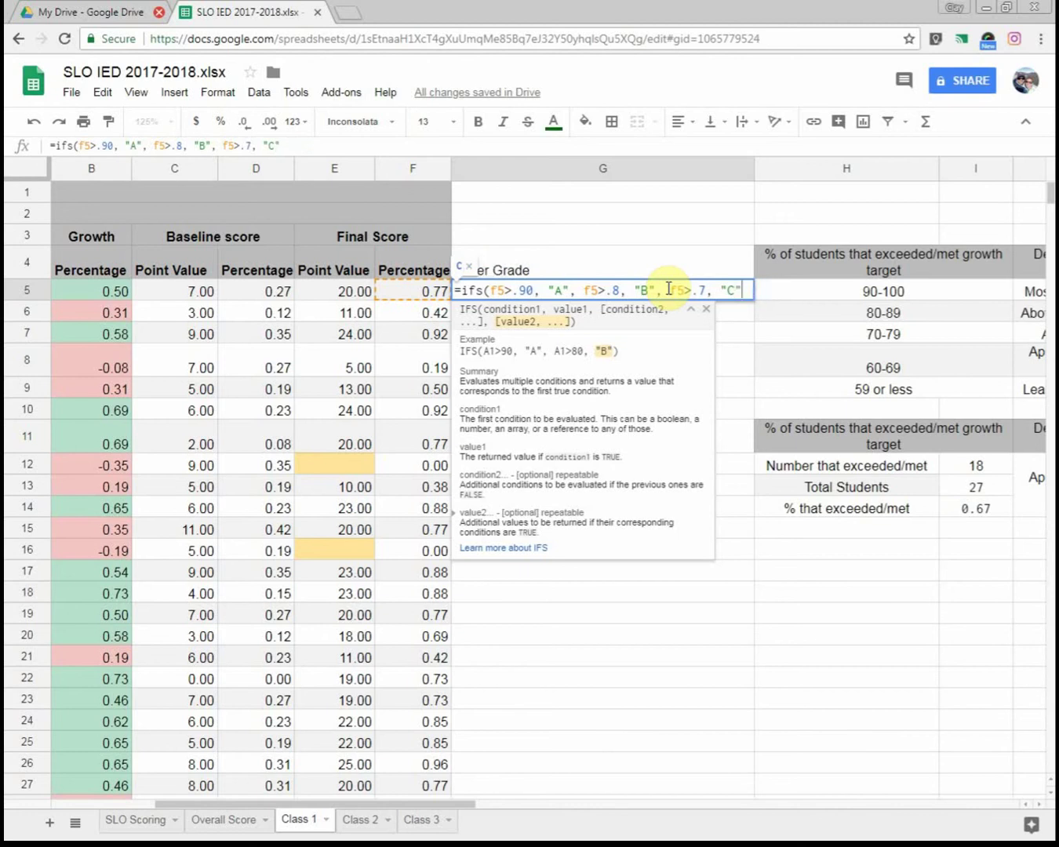
text(,f5)
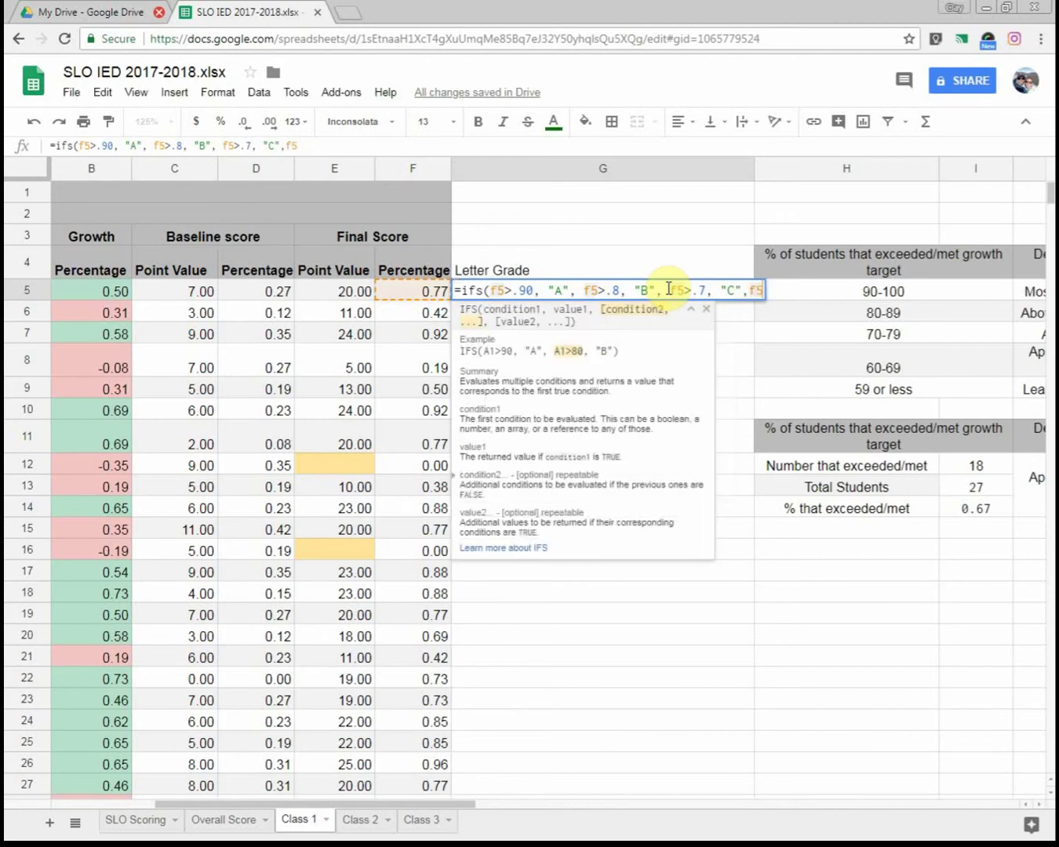
text(.)
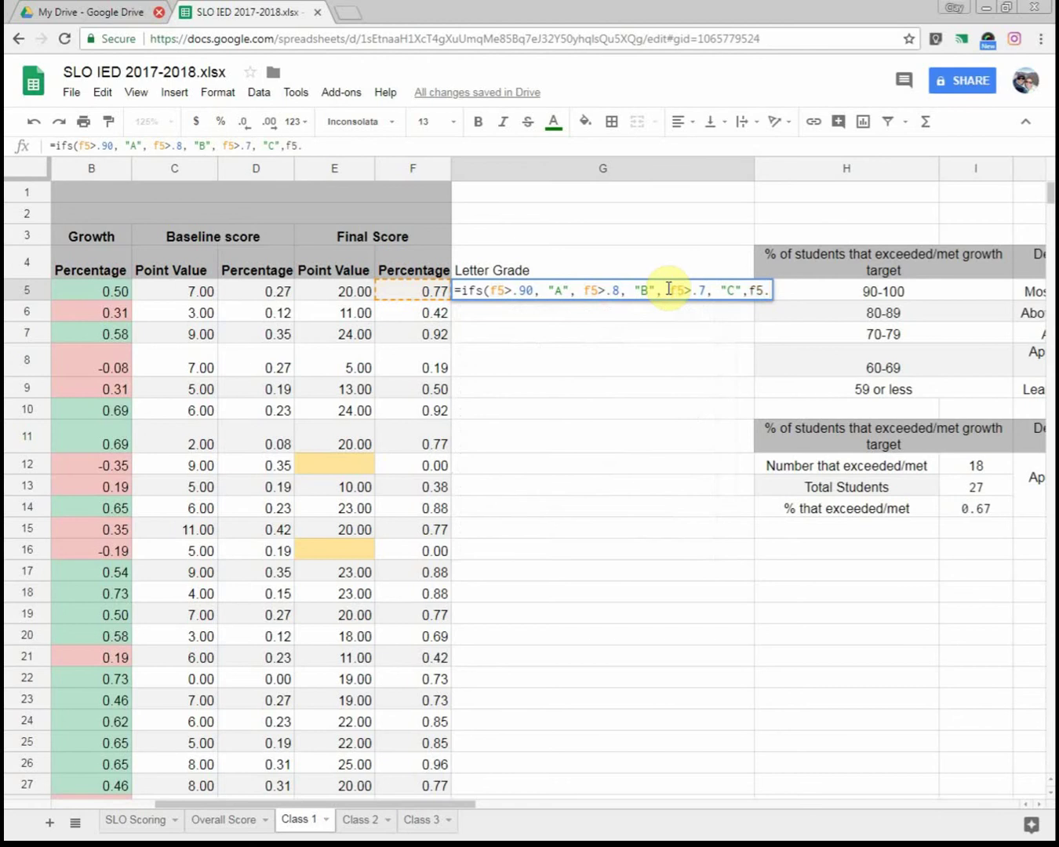
text(6)
key(BackSpace)
key(BackSpace)
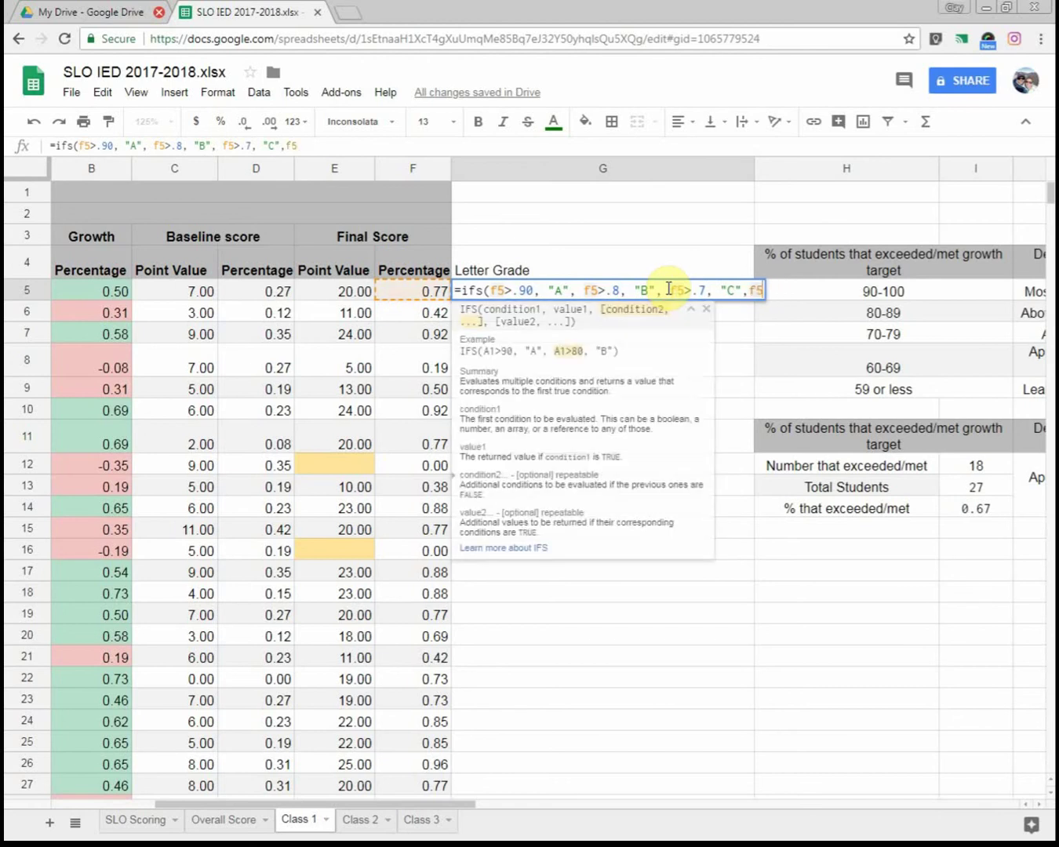
text(>.6)
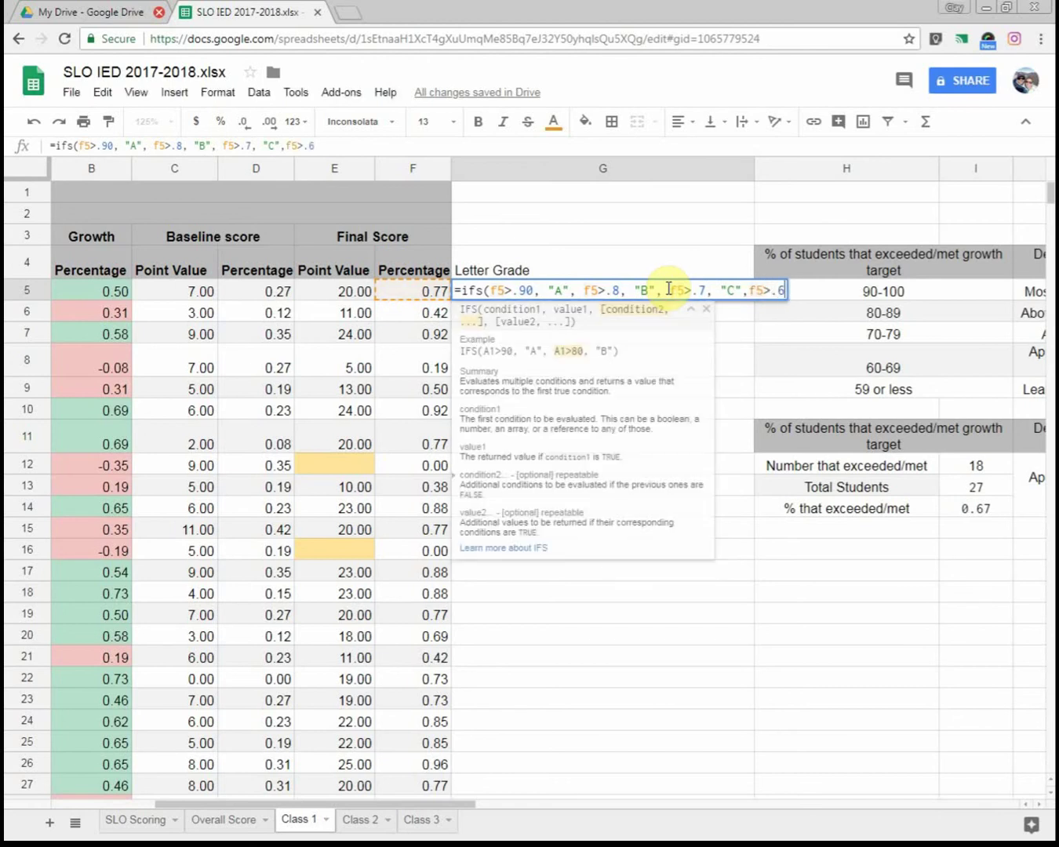
text(,)
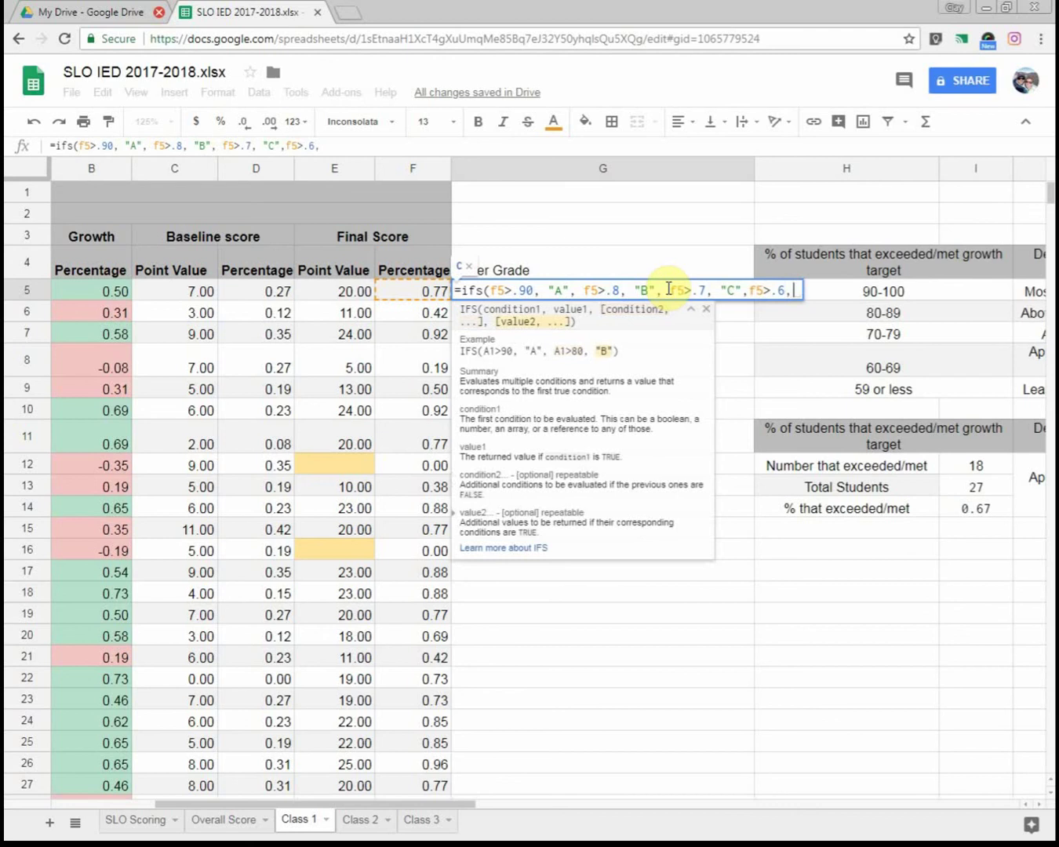
text("C)
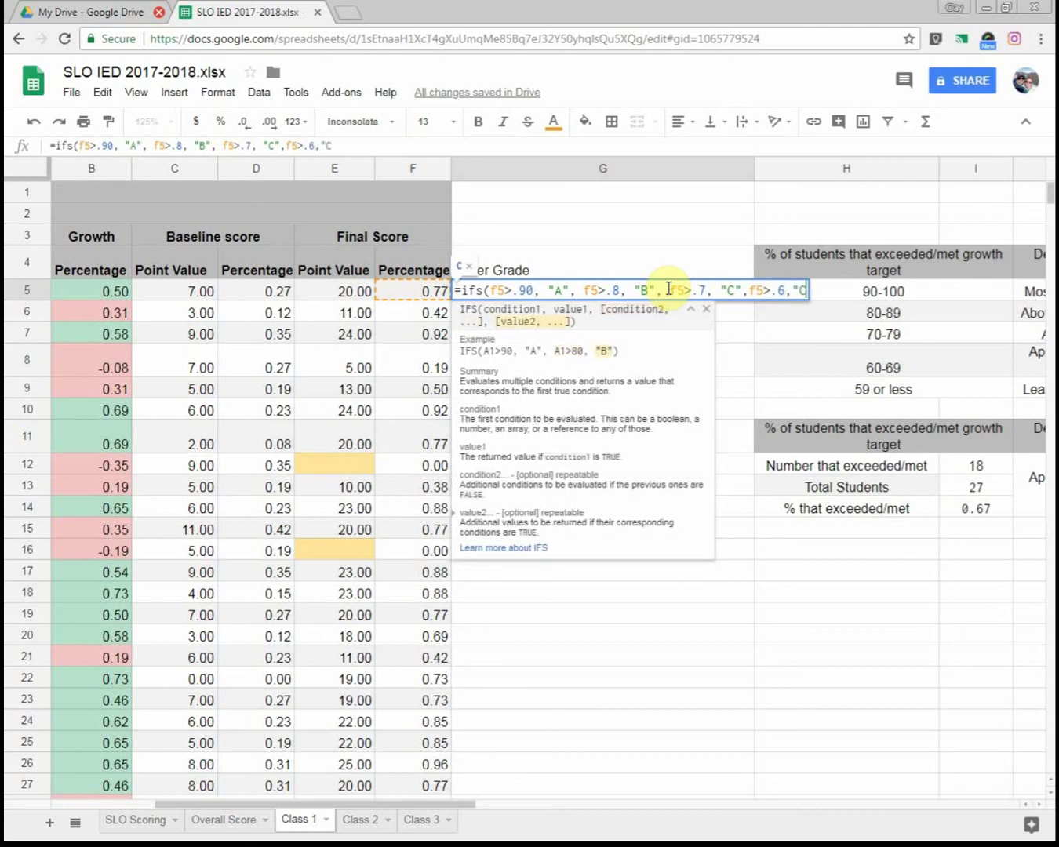
key(BackSpace)
text(D",)
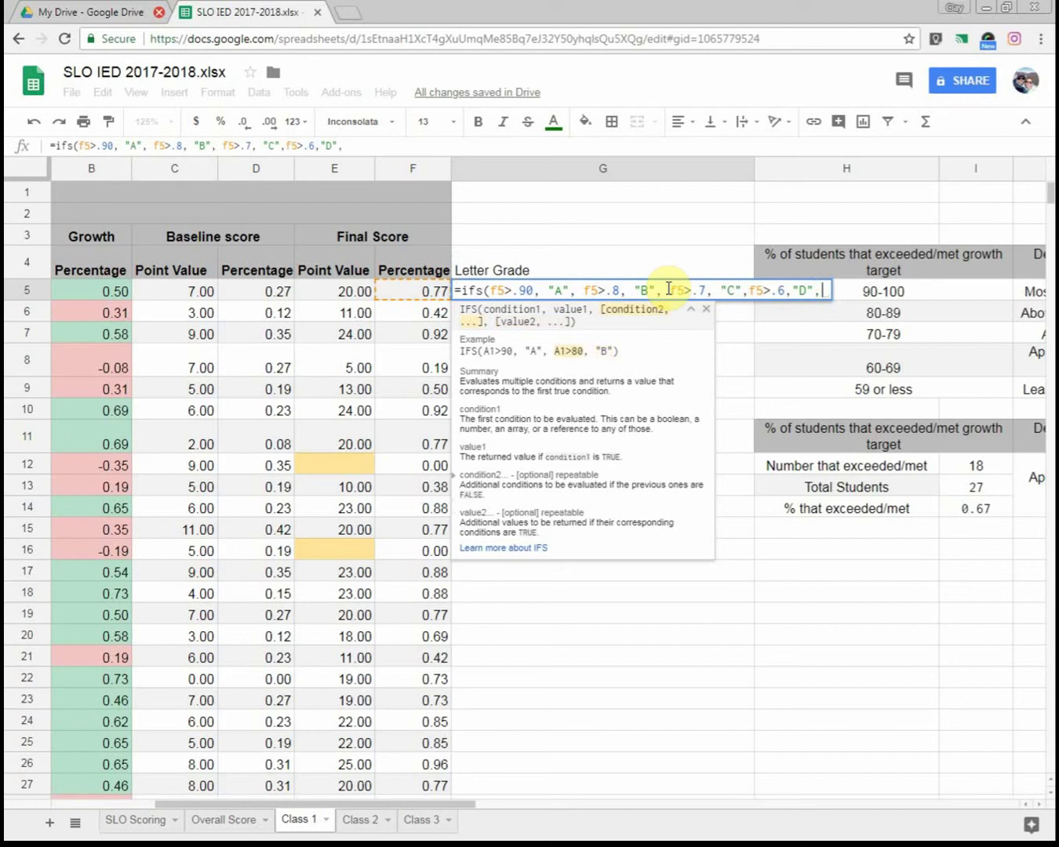
text(f5)
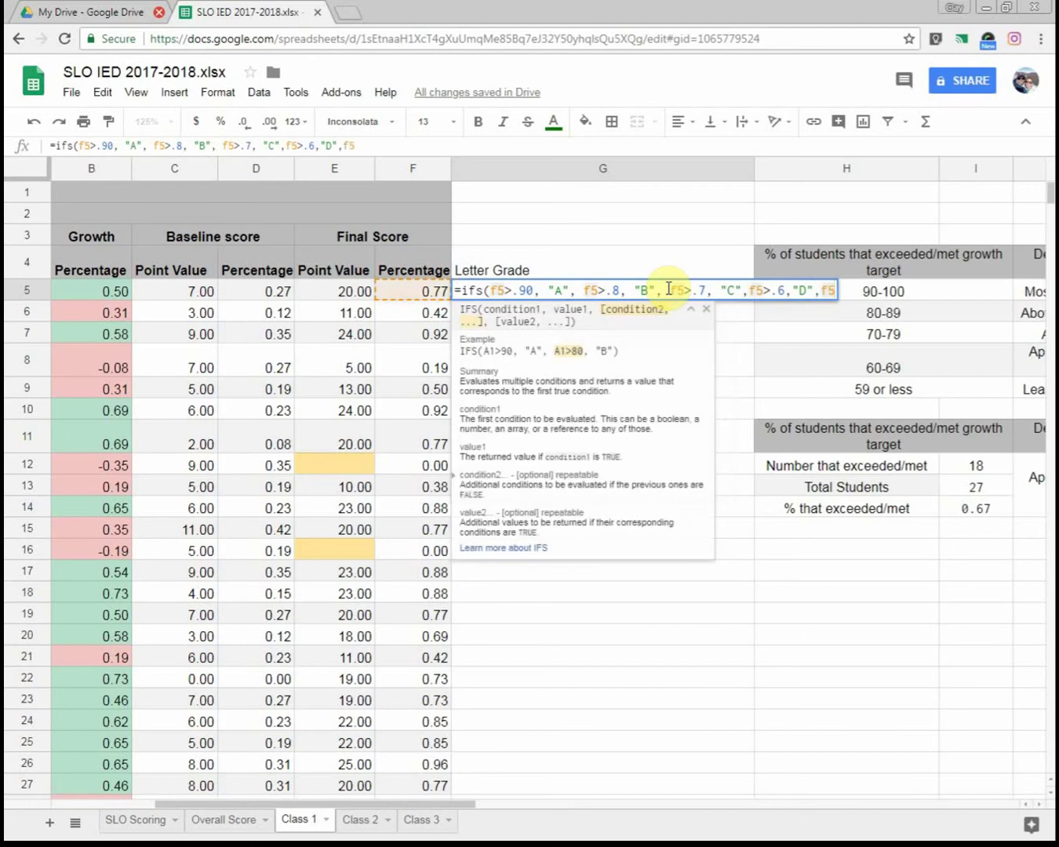
text(<)
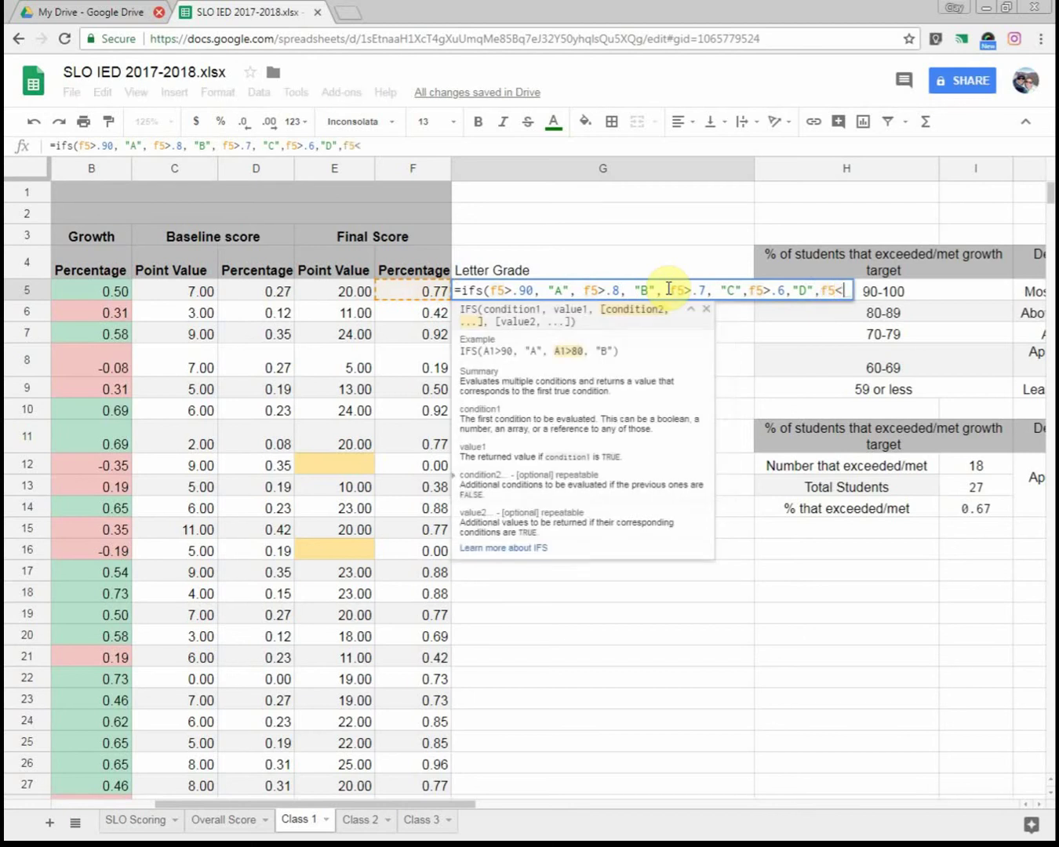
text(.6)
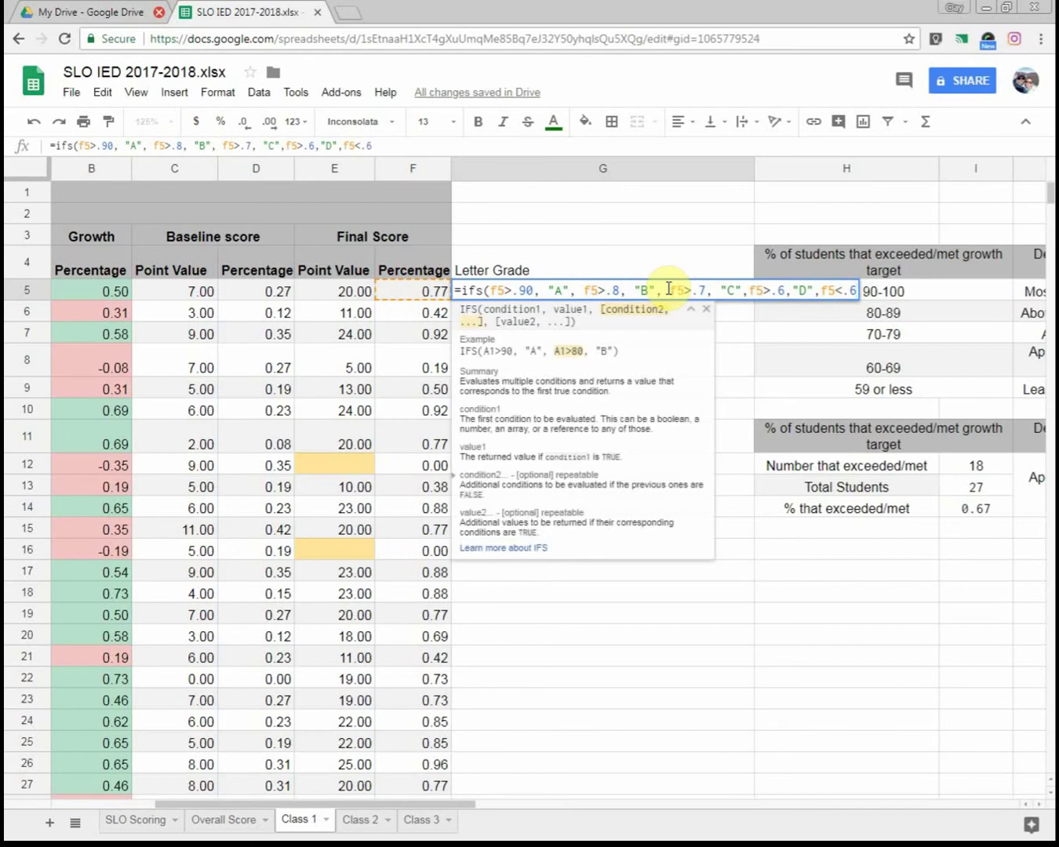
text(,"D)
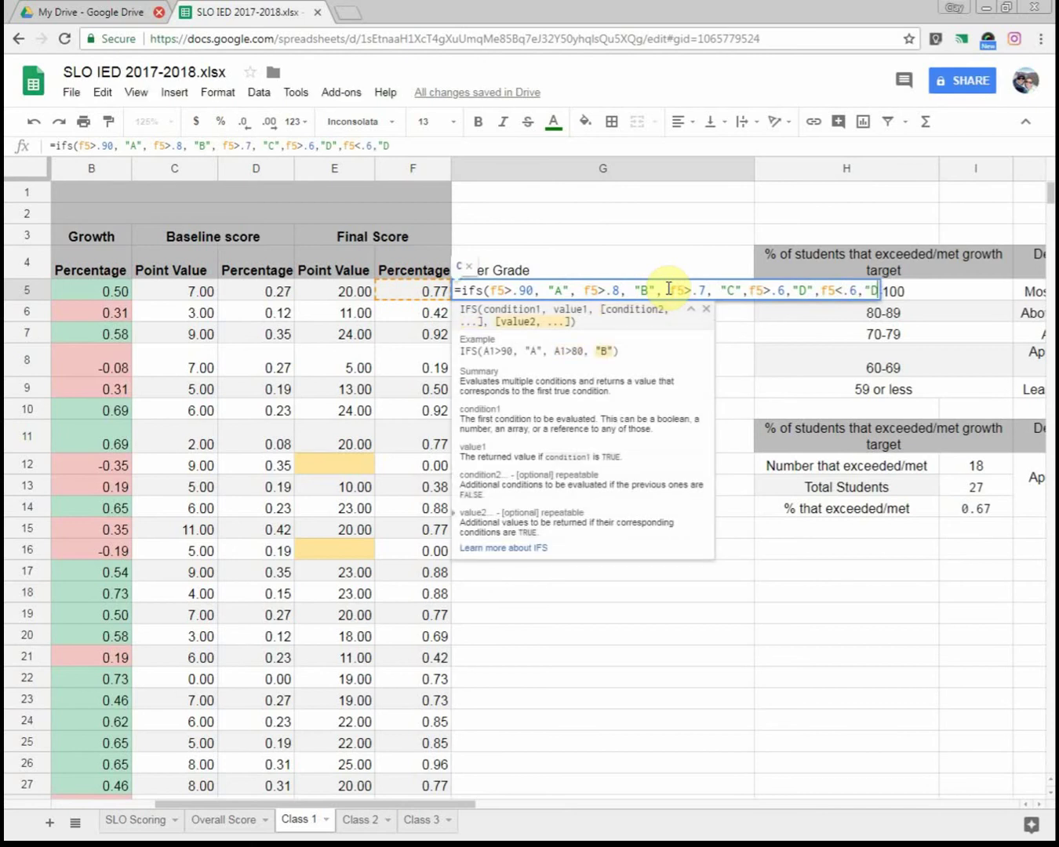
text("))
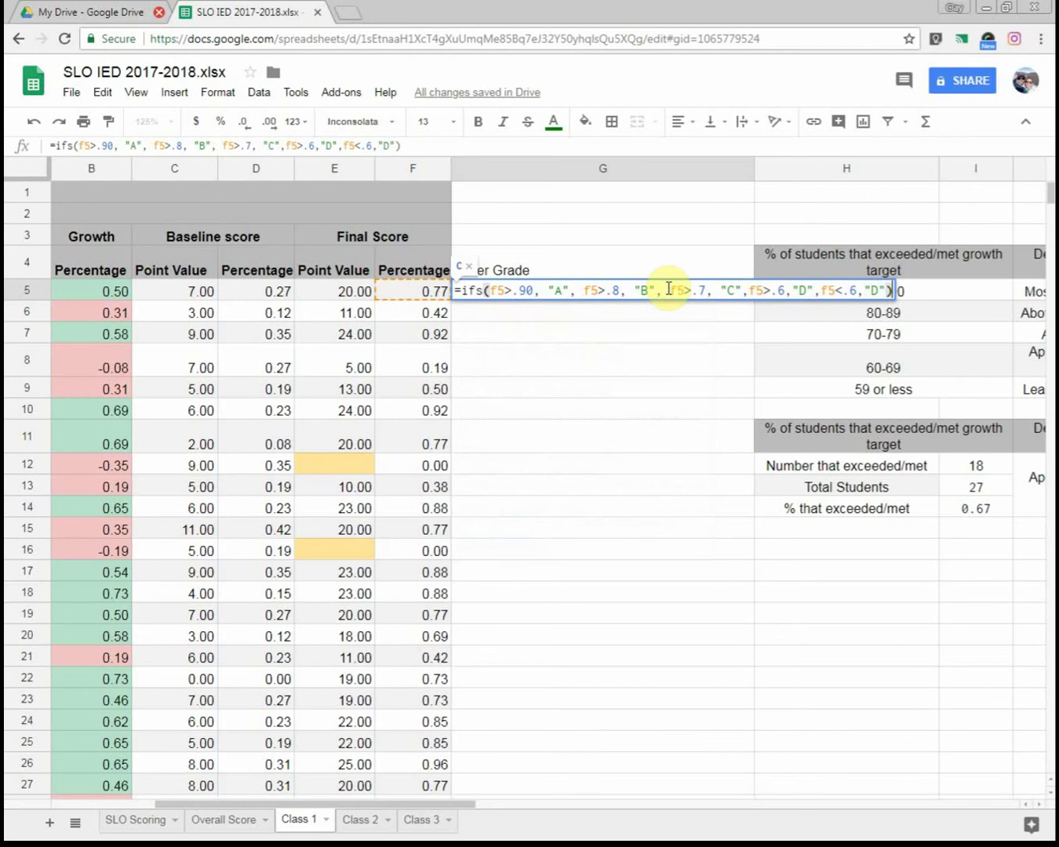
key(Return)
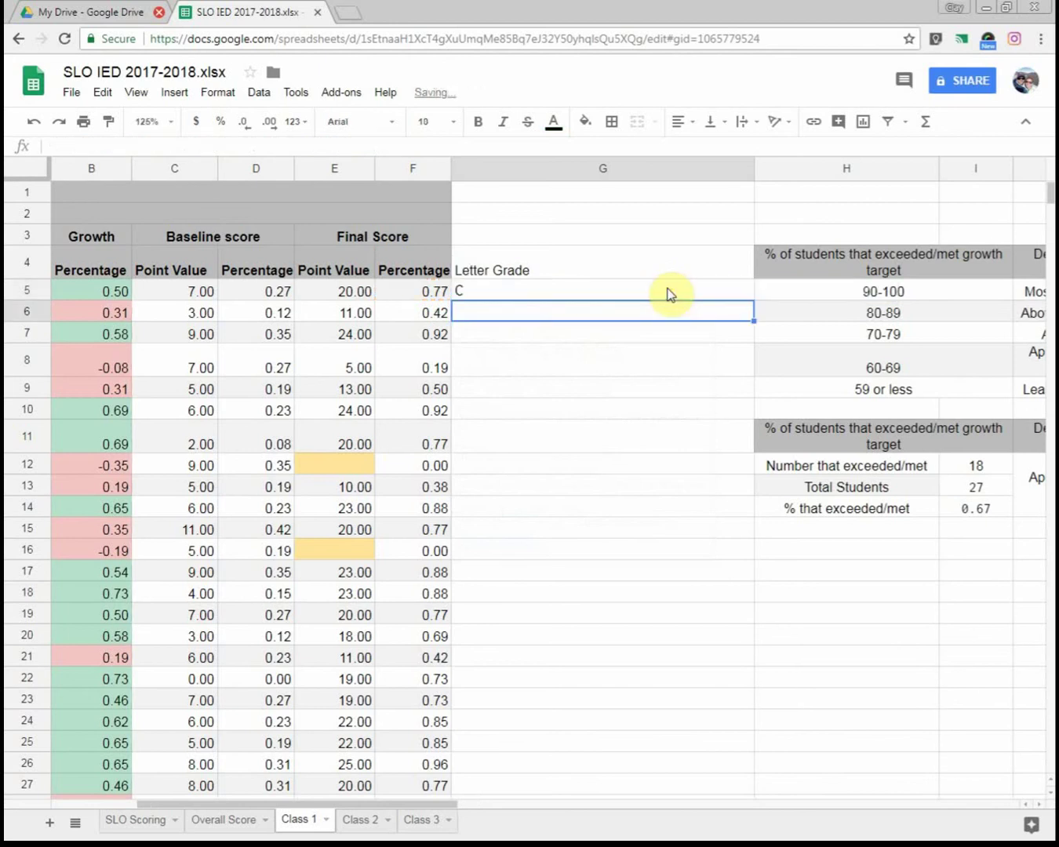
Zoom the sheet view to 200%
click(520, 295)
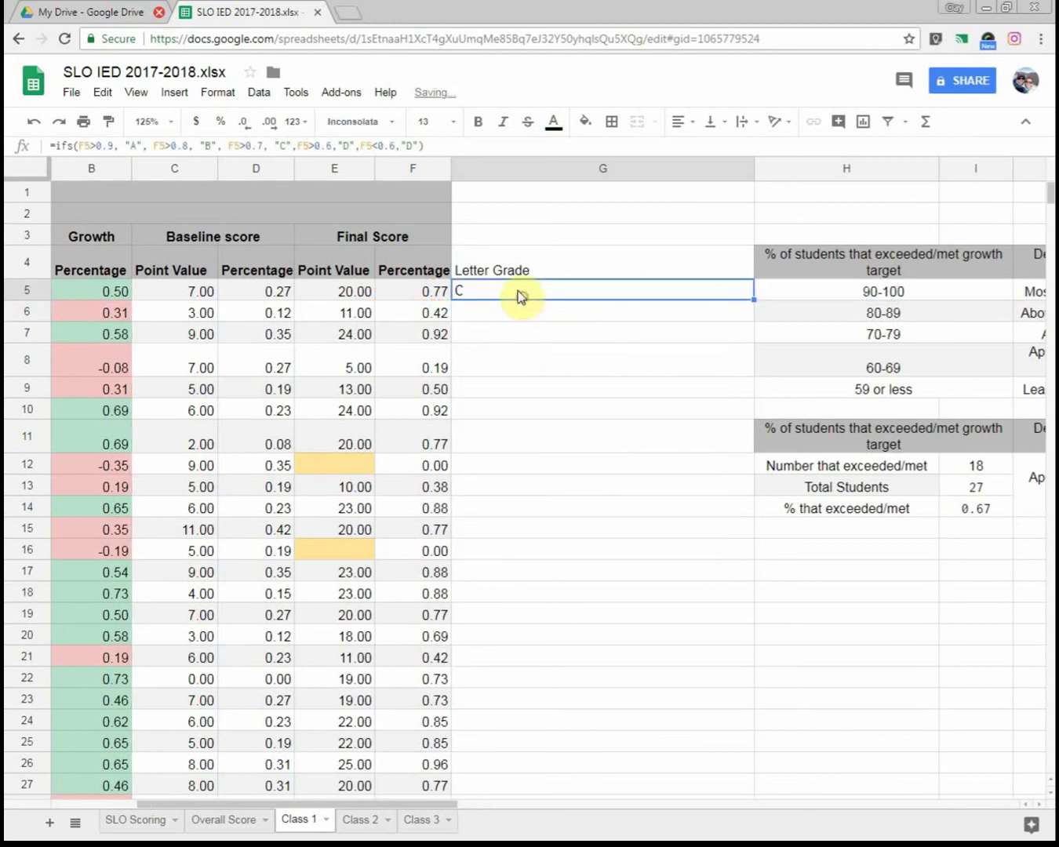
click(164, 124)
click(183, 280)
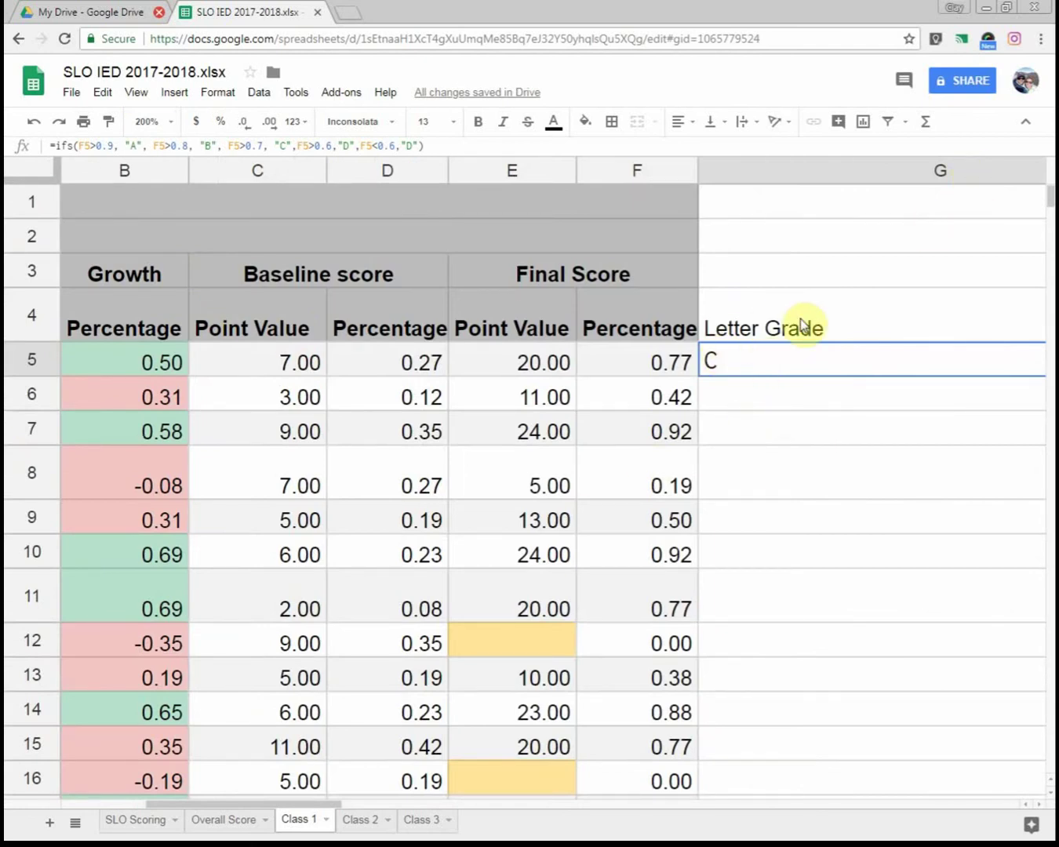
Narrow the Letter Grade column G and select the Percentage and Letter Grade cells F4:G7
key(Right)
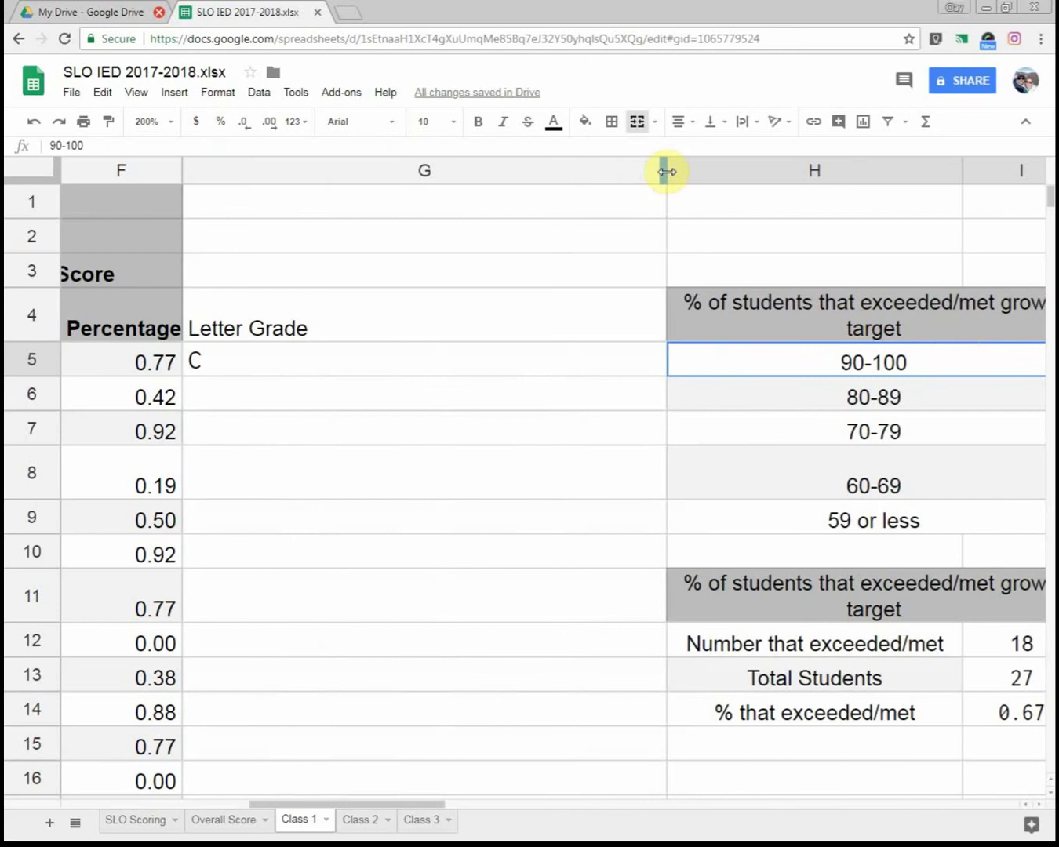
drag(665, 169, 337, 203)
click(277, 302)
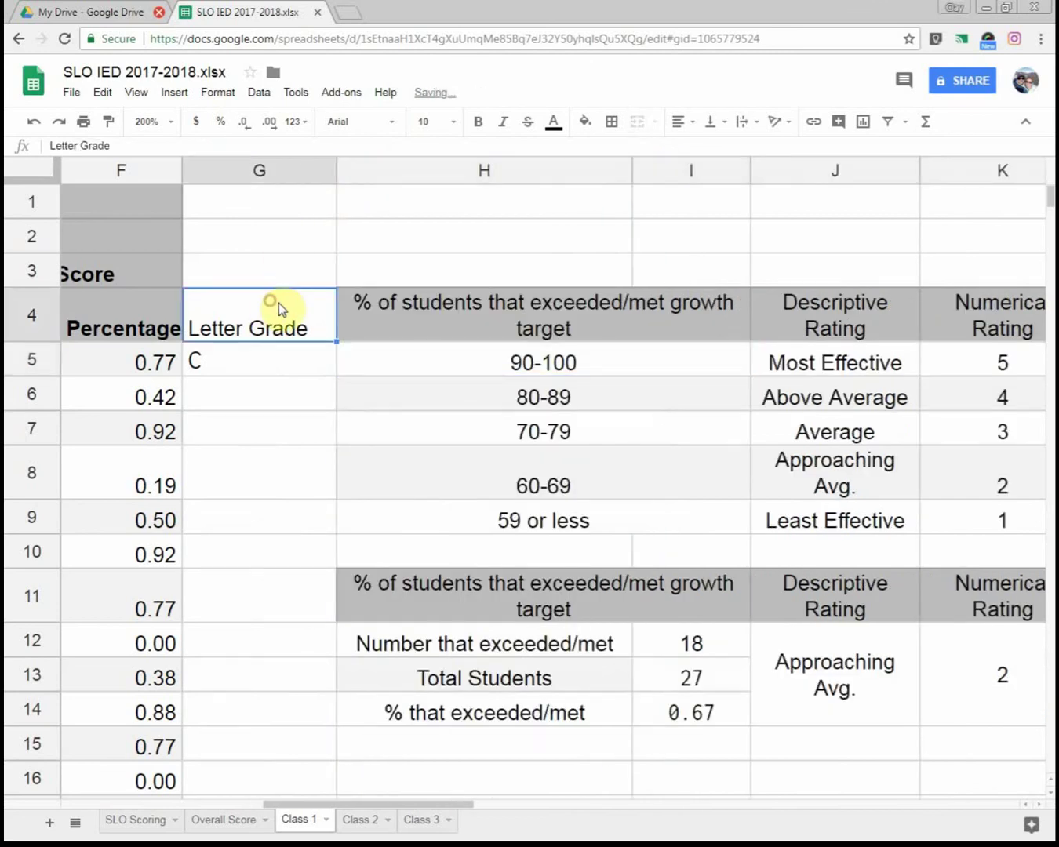
key(Left)
key(Left)
key(Left)
key(Left)
key(Right)
key(Right)
key(Right)
key(Right)
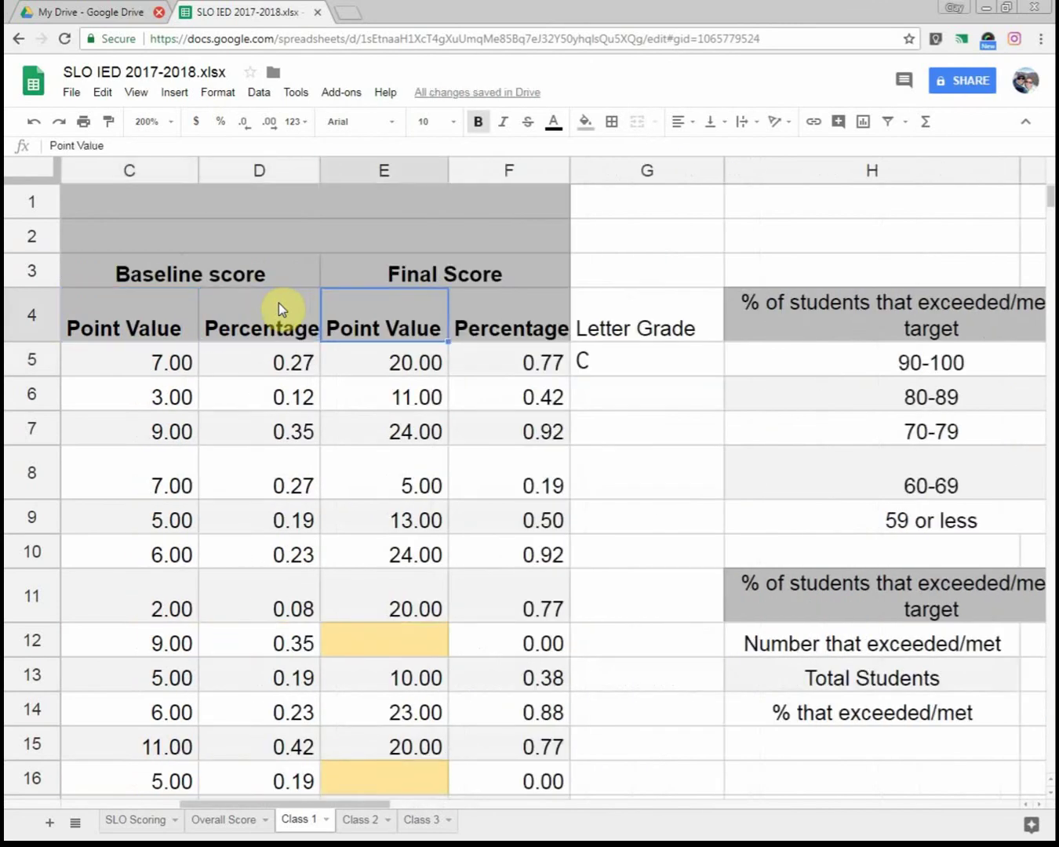
drag(474, 298, 642, 430)
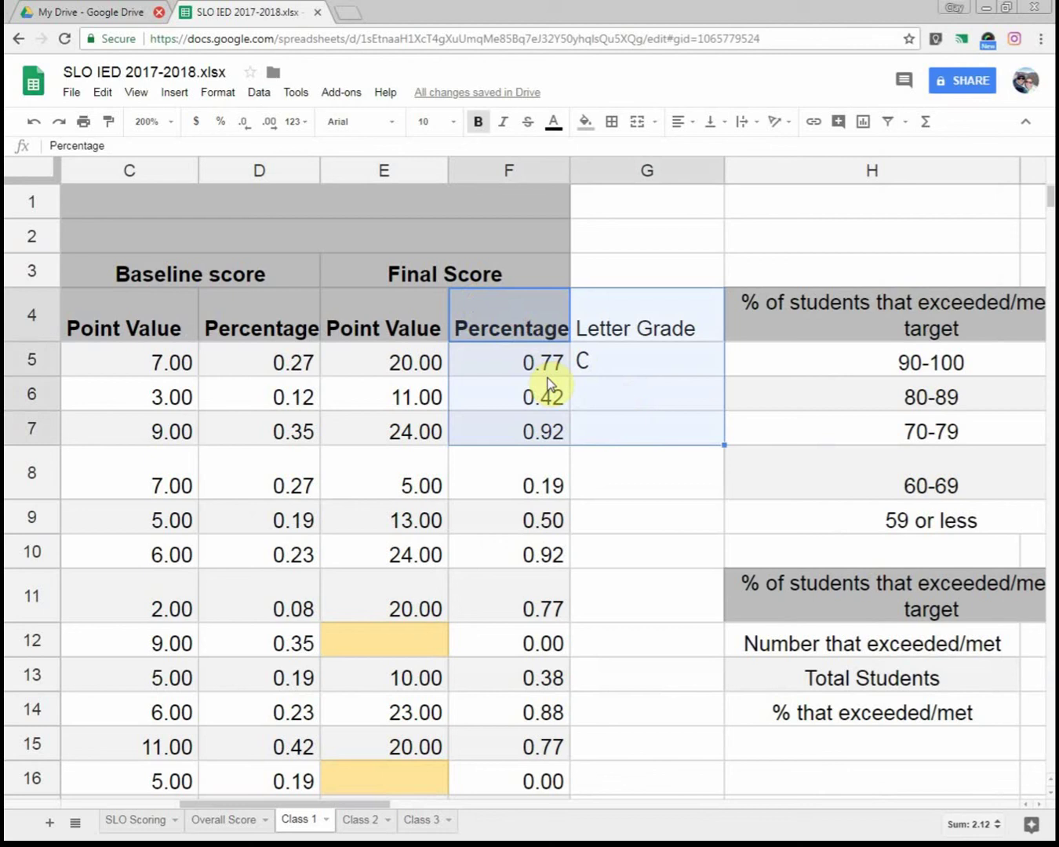
Revise G5's IFS formula from the 0.8 threshold onward and confirm it
click(676, 367)
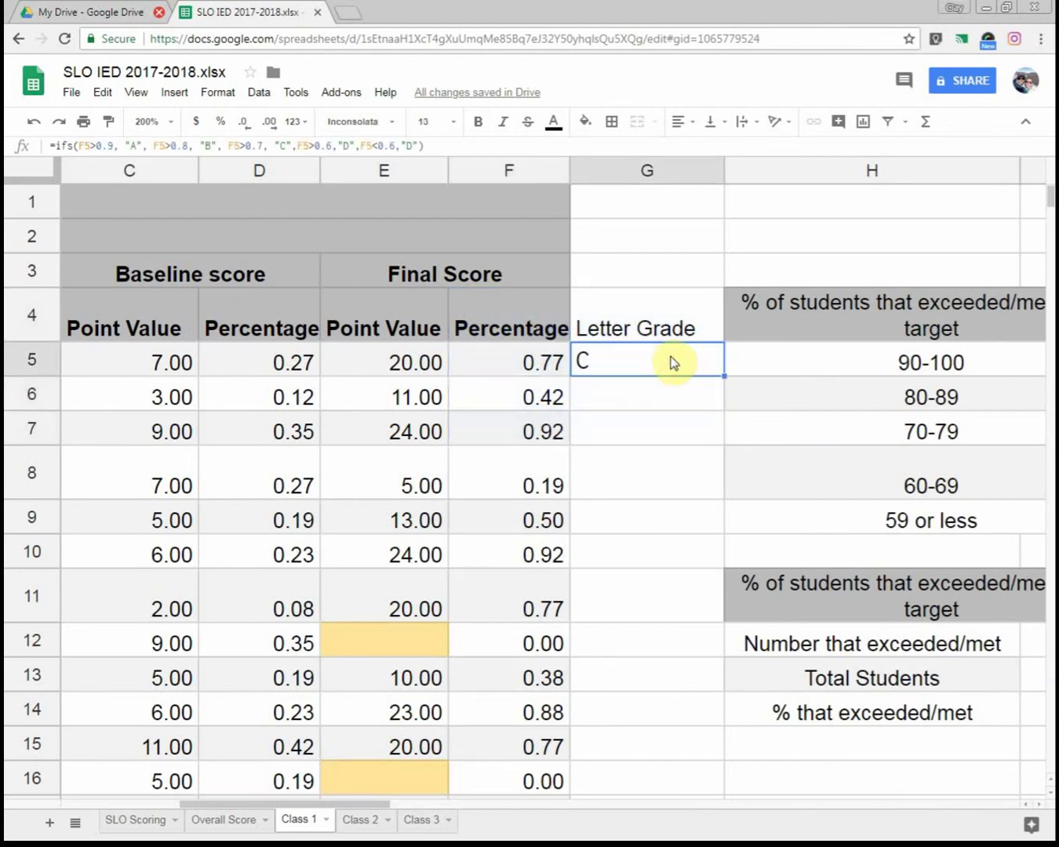
double_click(186, 147)
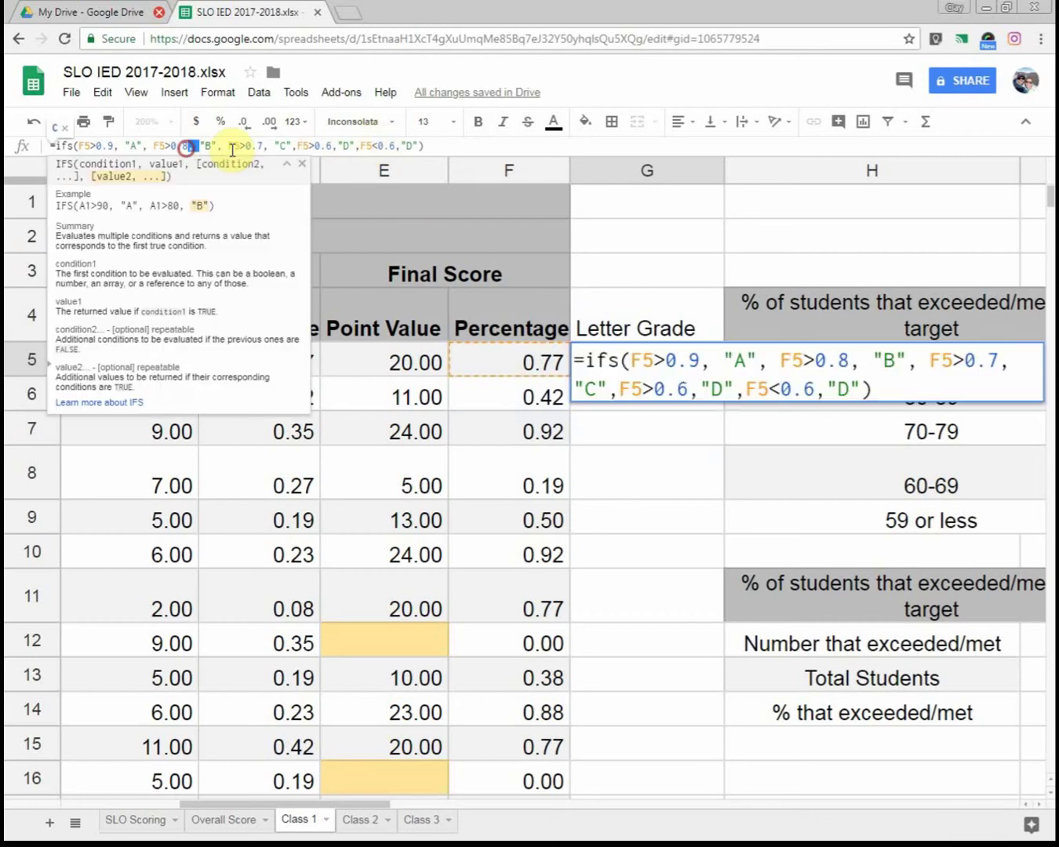
drag(232, 150, 494, 173)
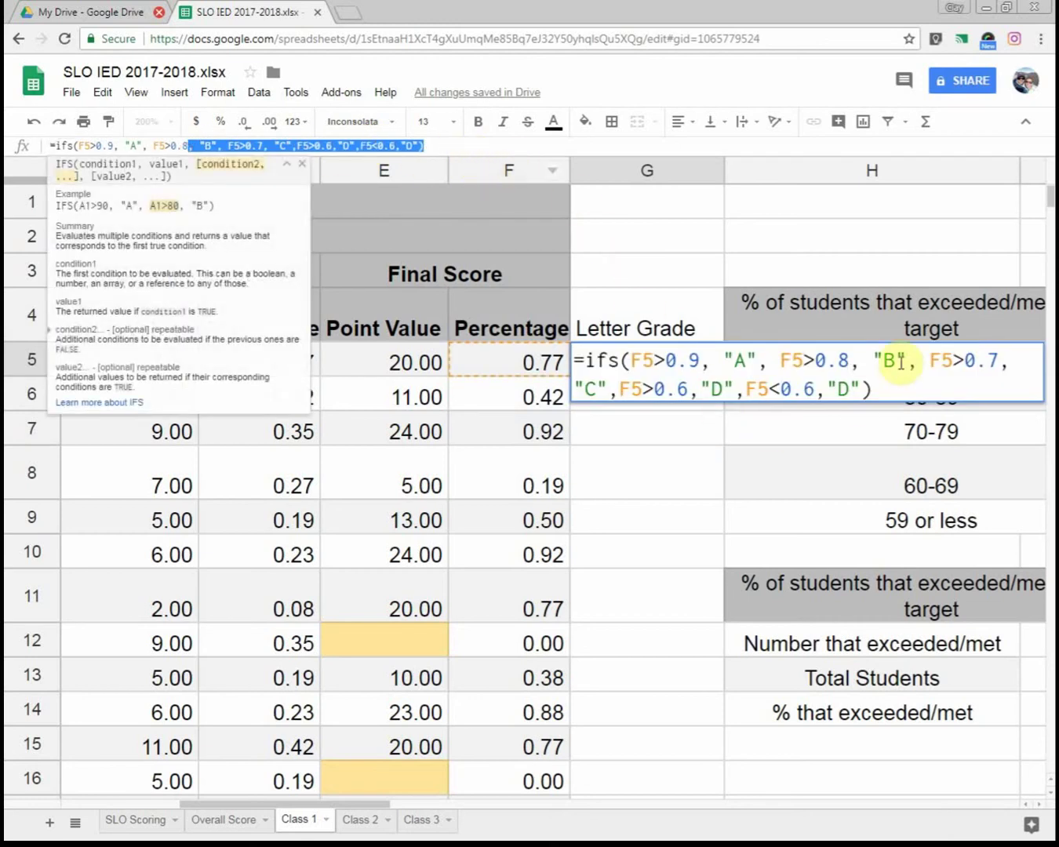
click(635, 249)
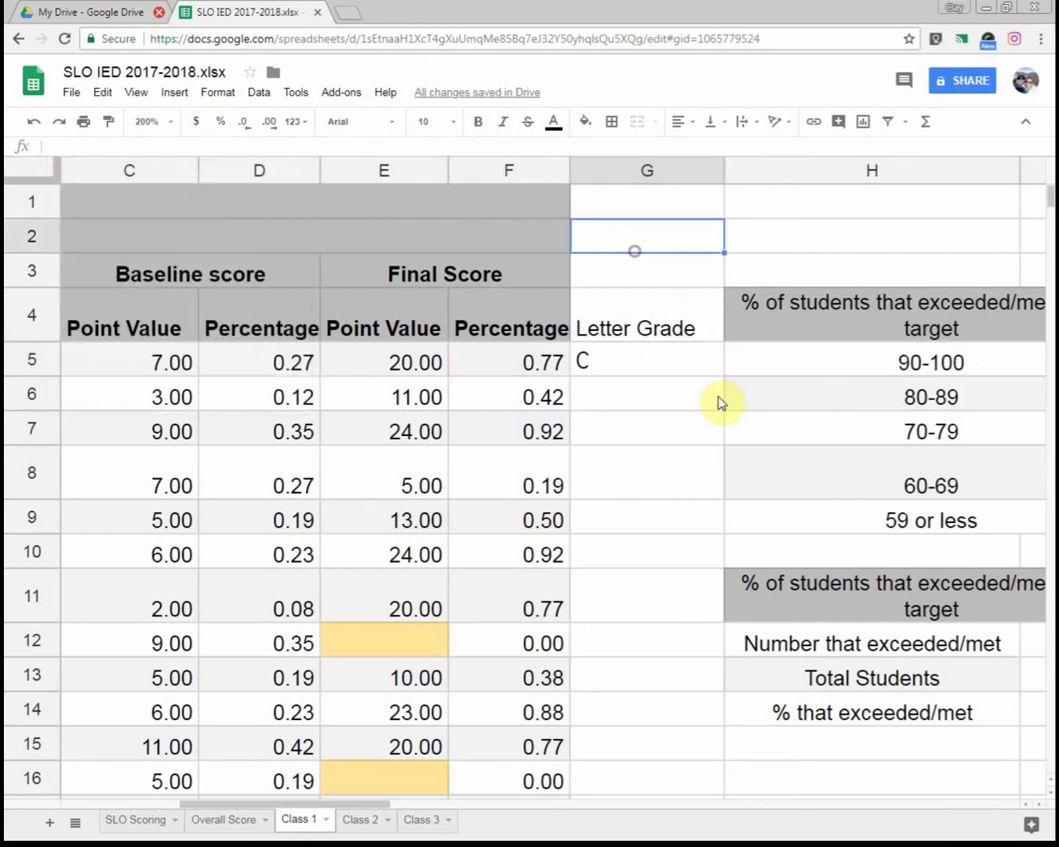
Recheck G5's full formula with cutoffs 0.9, 0.8, 0.7, 0.6, keeping grade C
click(624, 358)
double_click(625, 349)
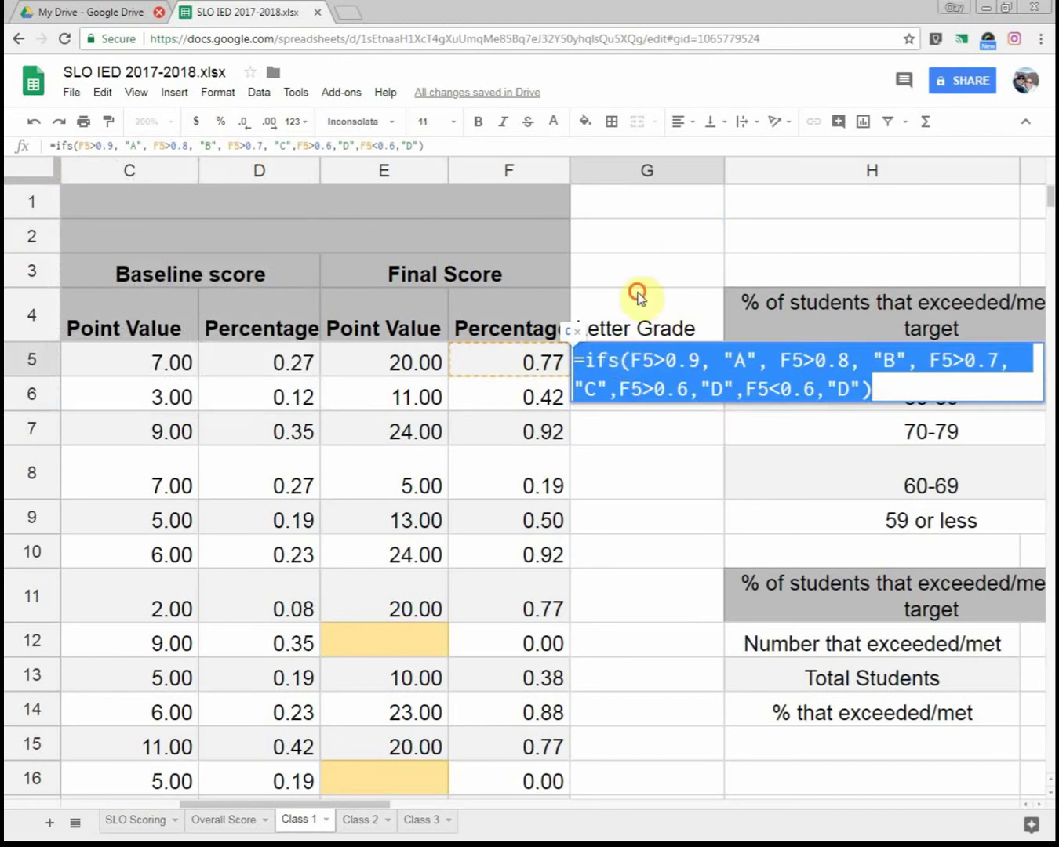
click(625, 339)
click(623, 355)
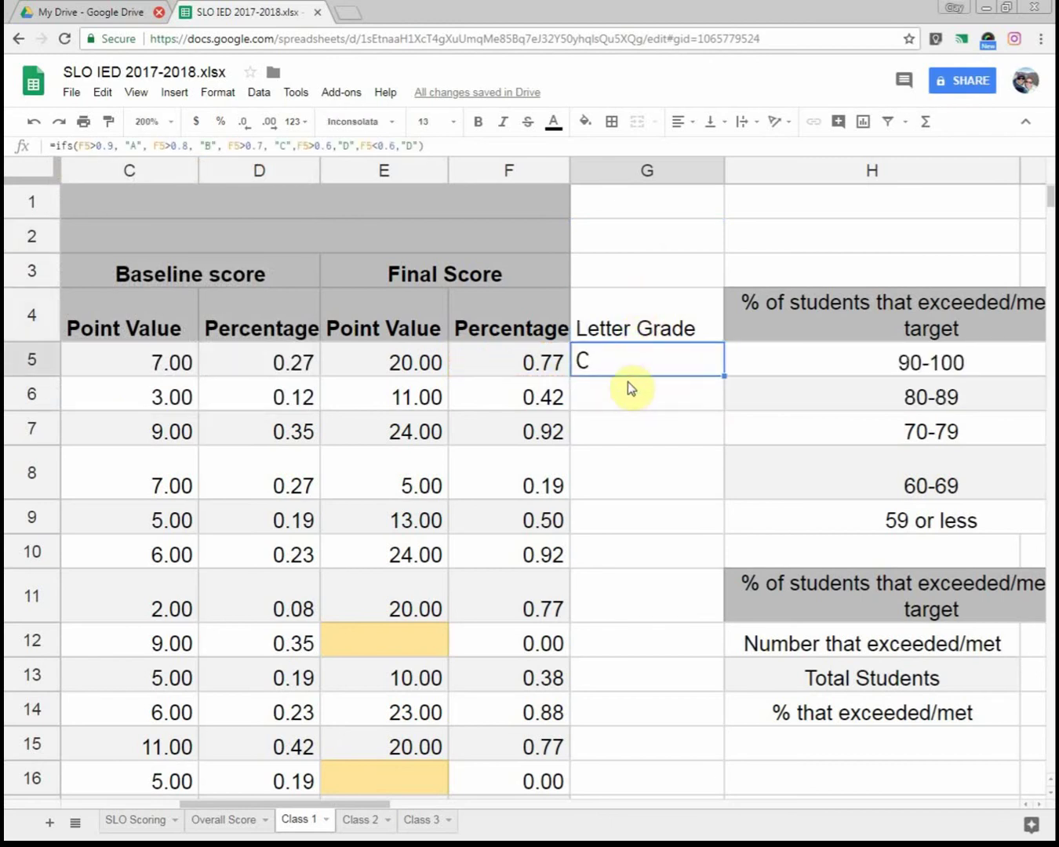
double_click(620, 361)
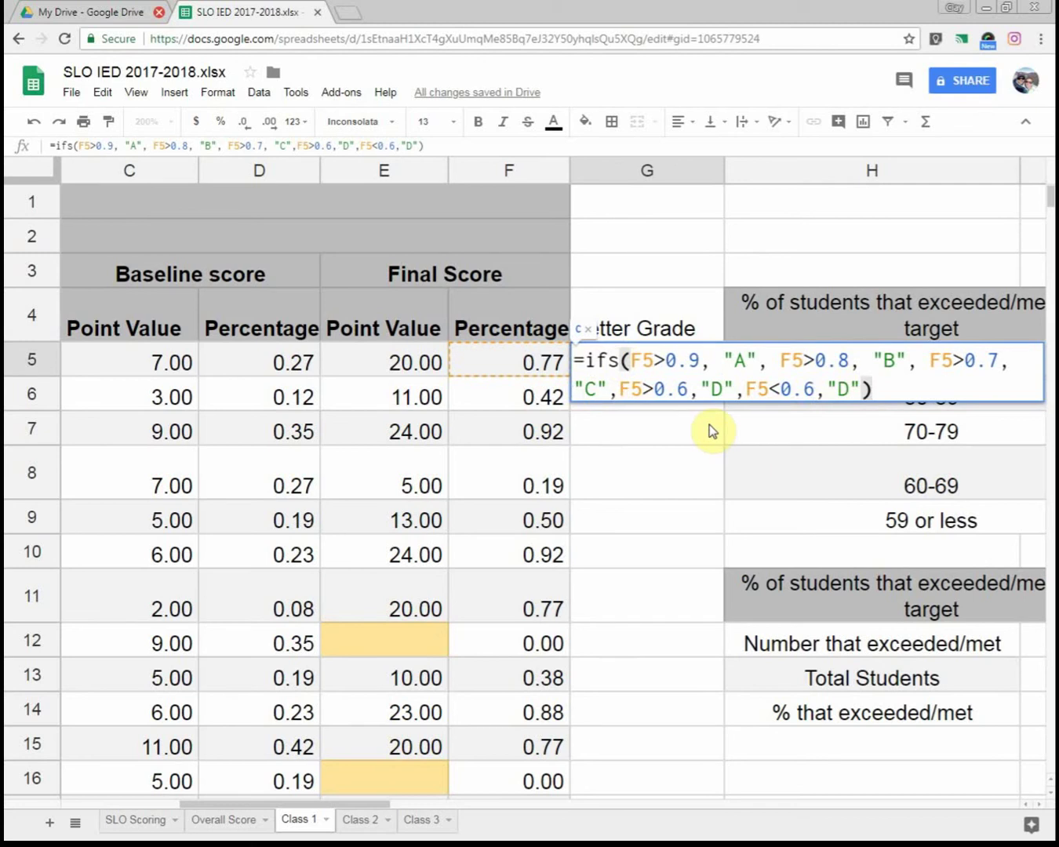
click(665, 430)
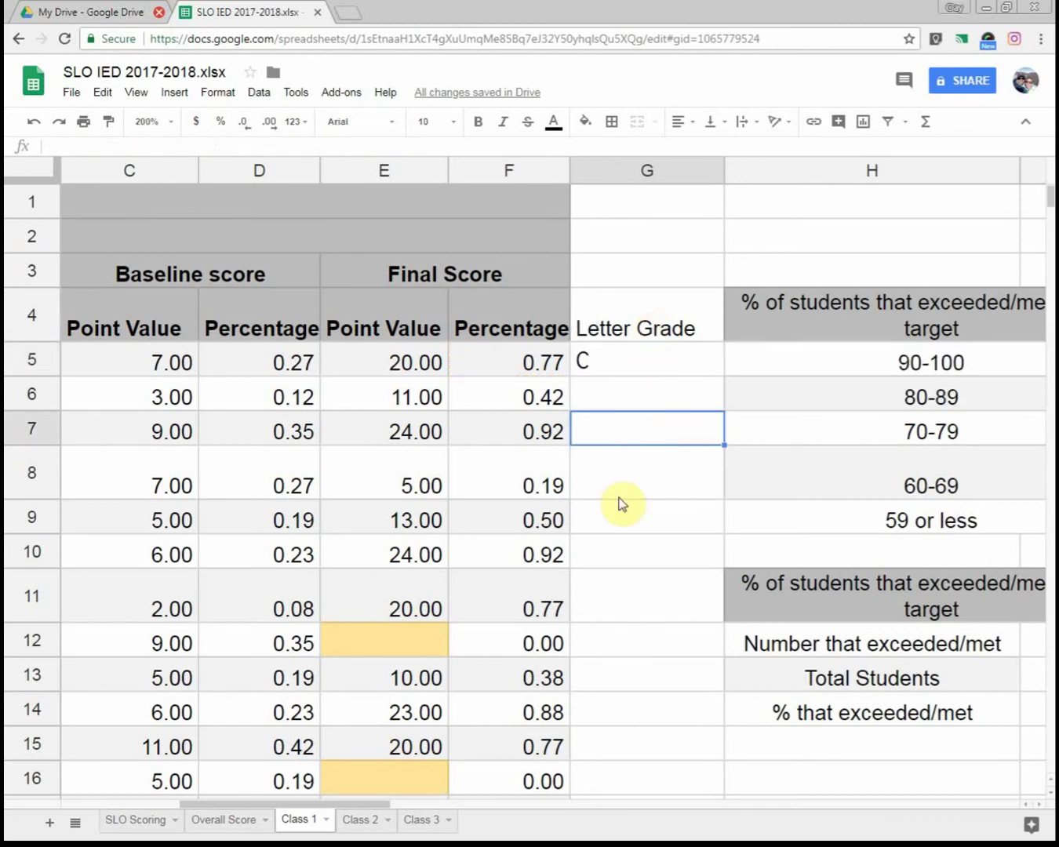
Fill the IFS grade formula down G5:G13, giving C, D, A, D, D, A, C, D, D
click(632, 362)
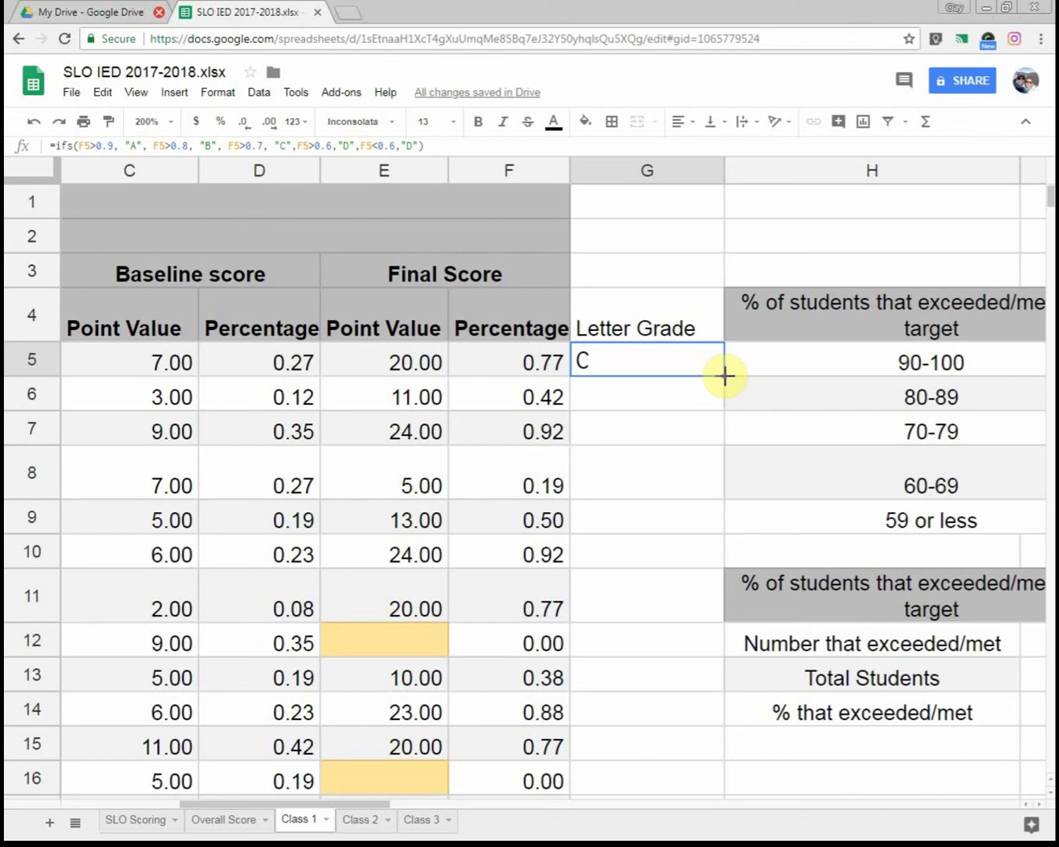
drag(724, 376, 696, 469)
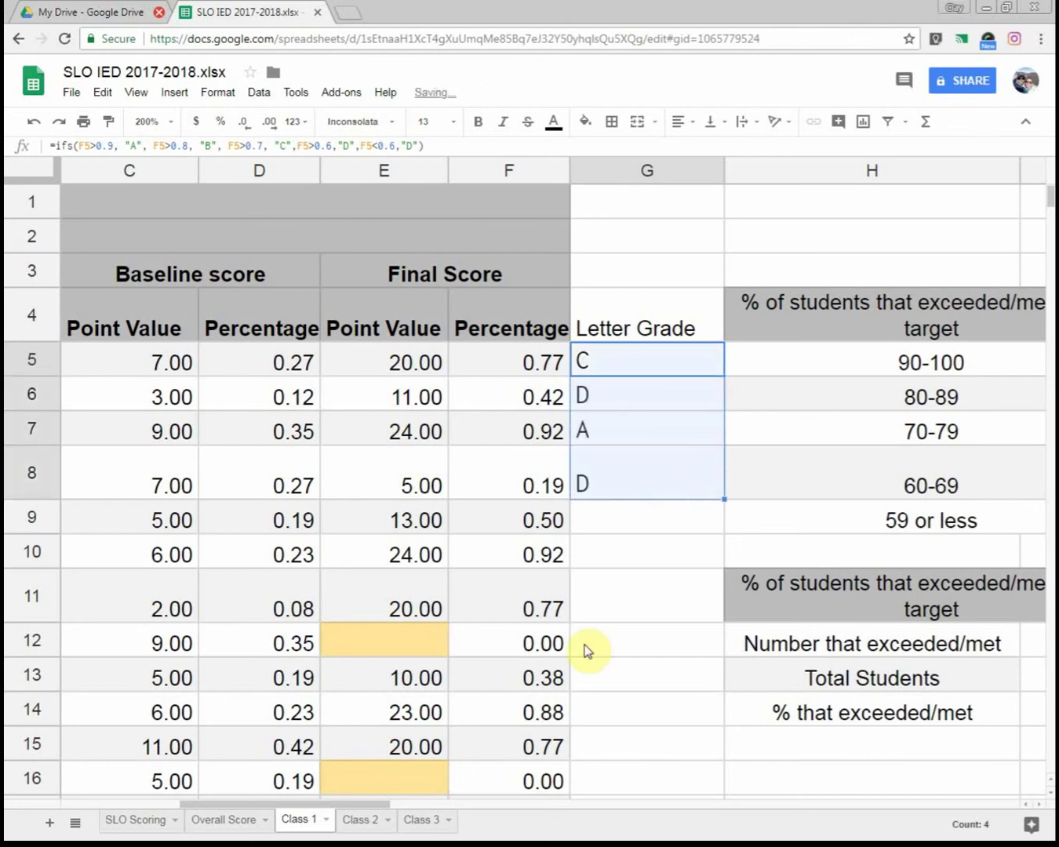
click(613, 518)
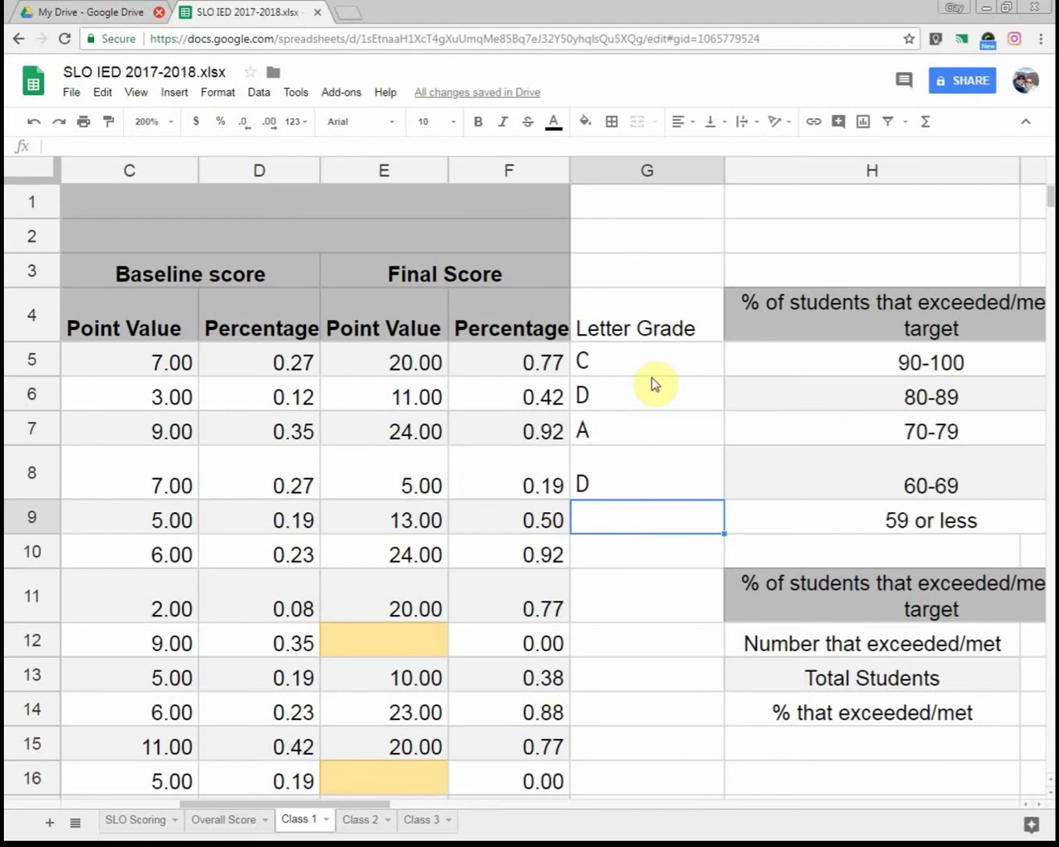
click(670, 364)
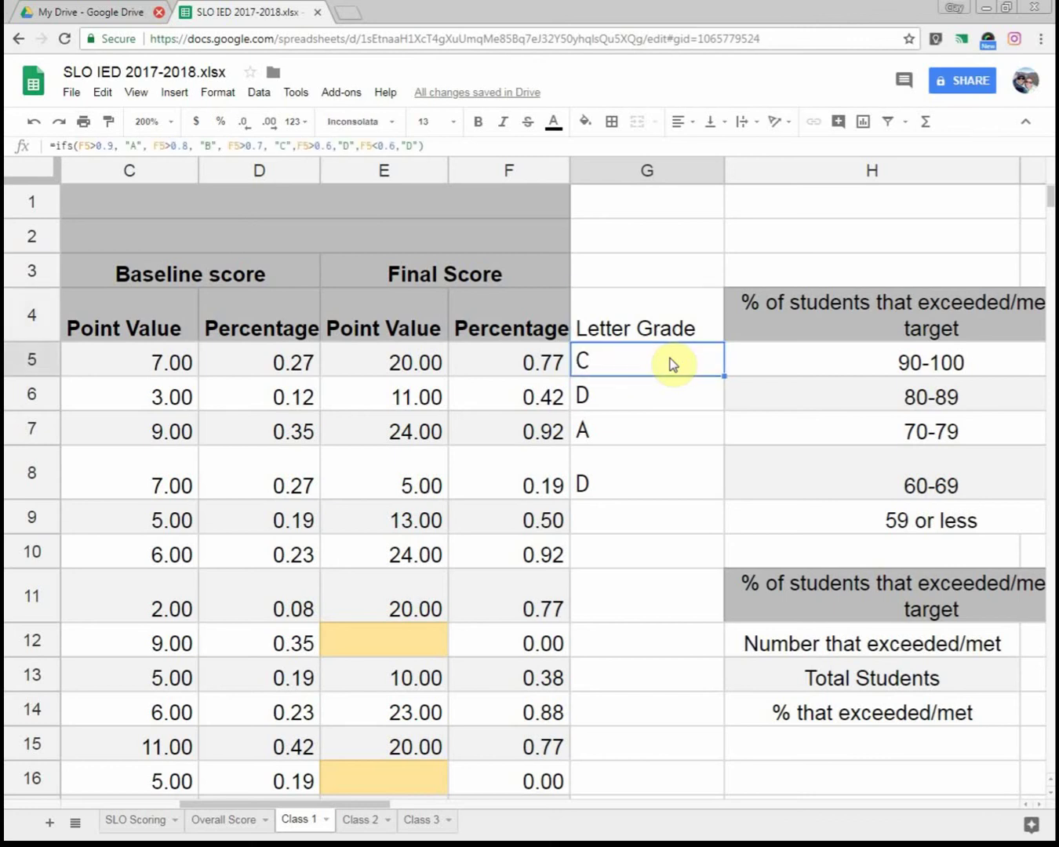
key(shift+Down)
key(shift+Down)
key(shift+Down)
key(shift+Down)
key(shift+Down)
key(shift+Down)
key(shift+Down)
key(shift+Down)
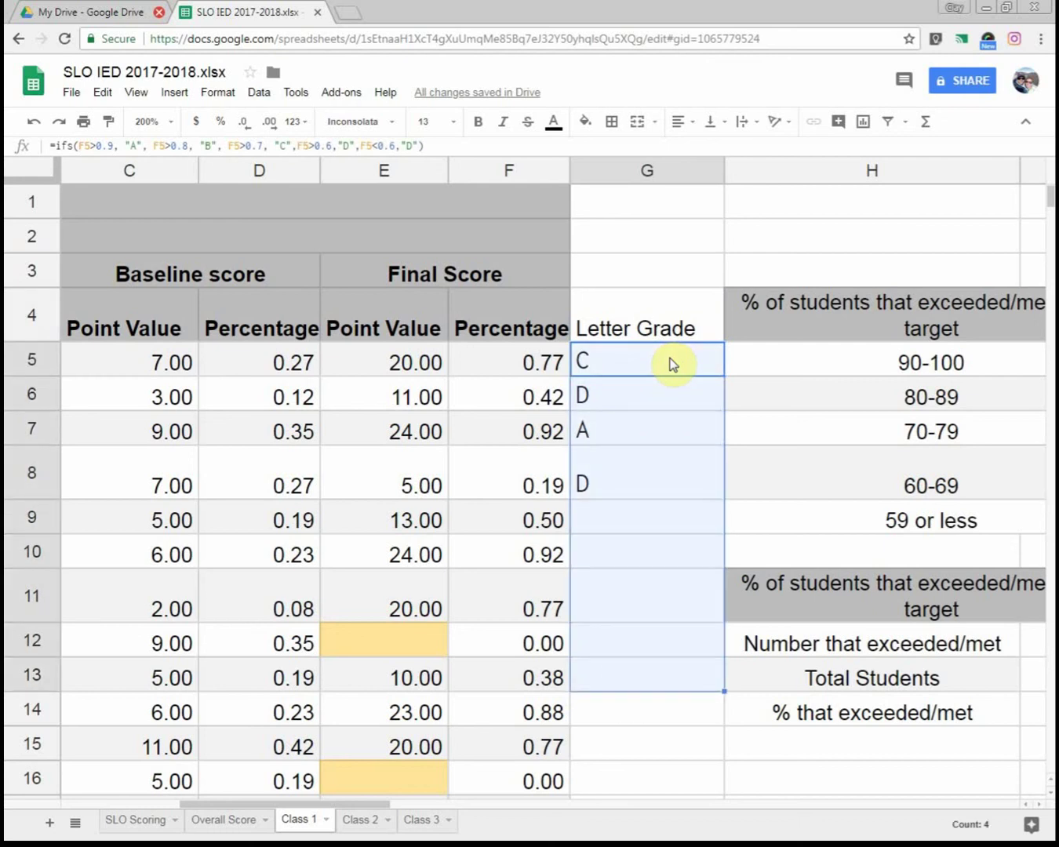
key(ctrl+d)
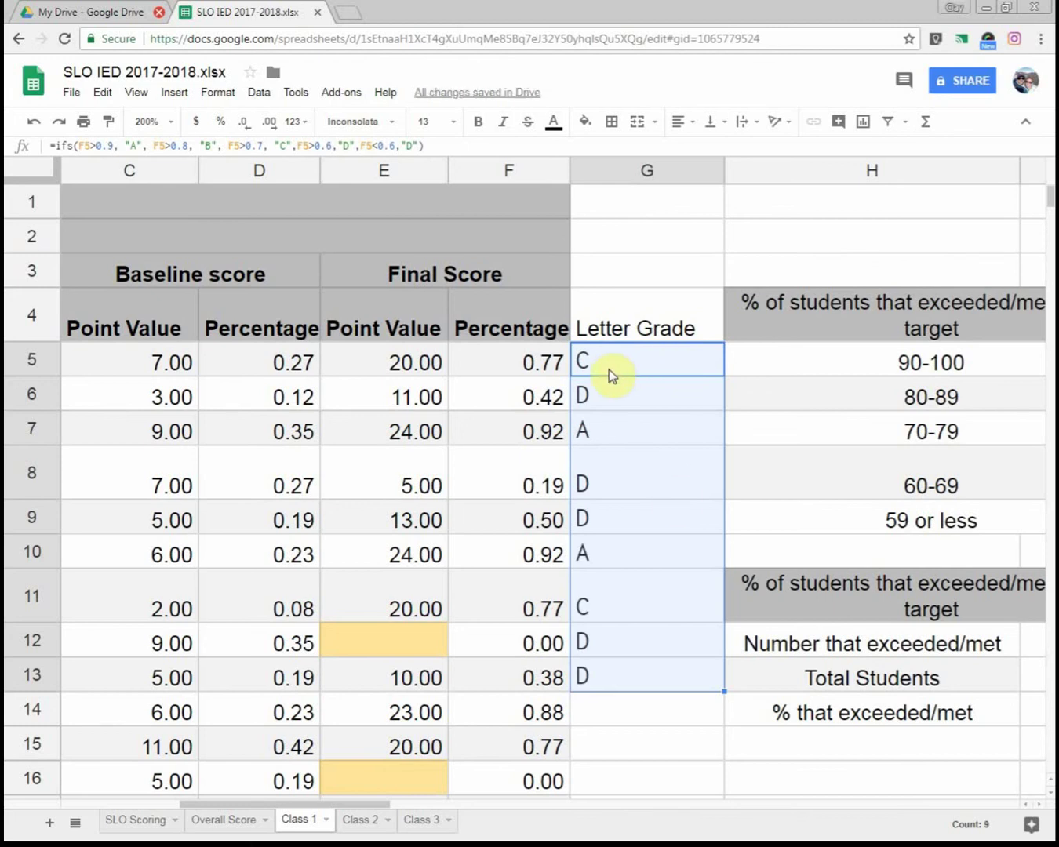
drag(608, 369, 625, 689)
Apply the Arial font to both rating tables in H4:K15
click(626, 721)
click(971, 582)
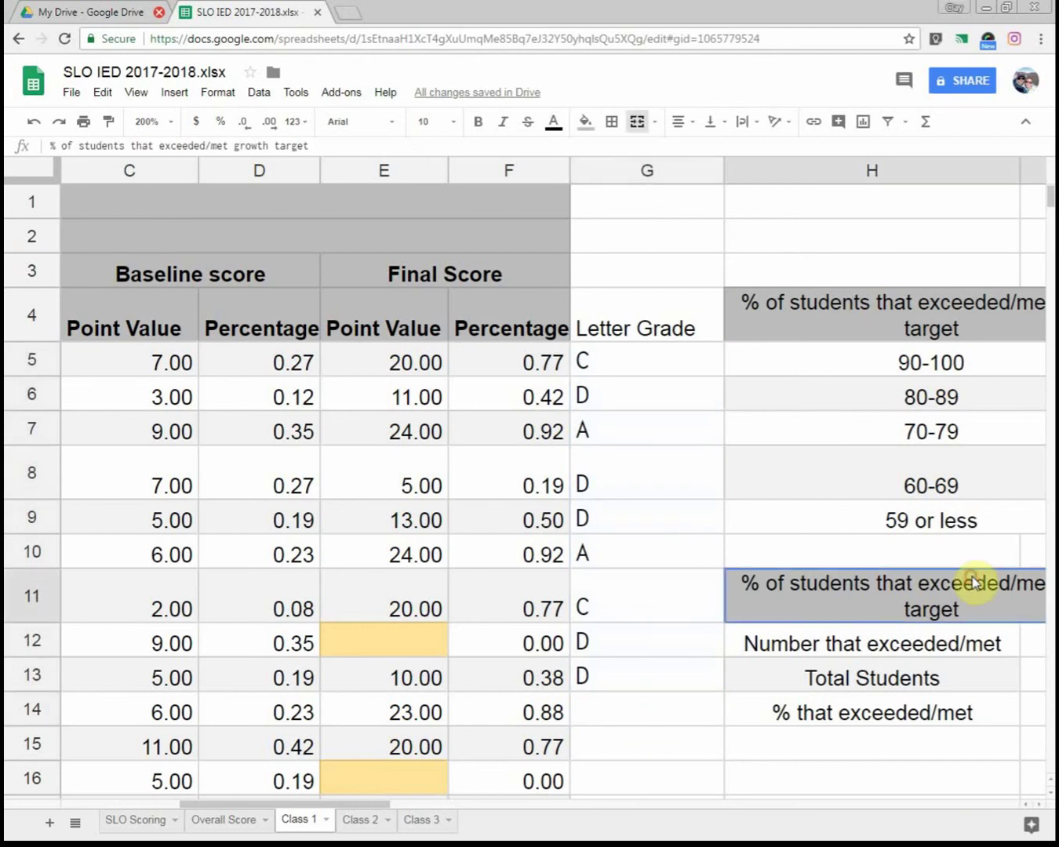
key(Right)
key(Right)
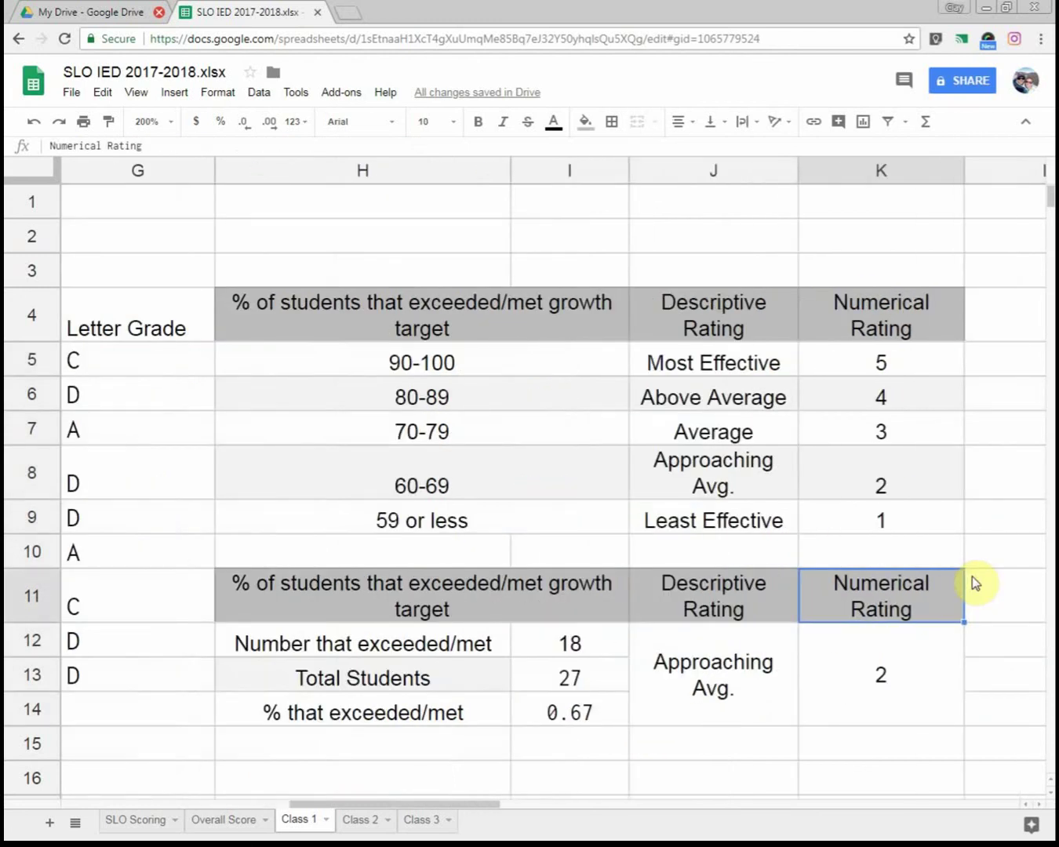
drag(502, 307, 939, 760)
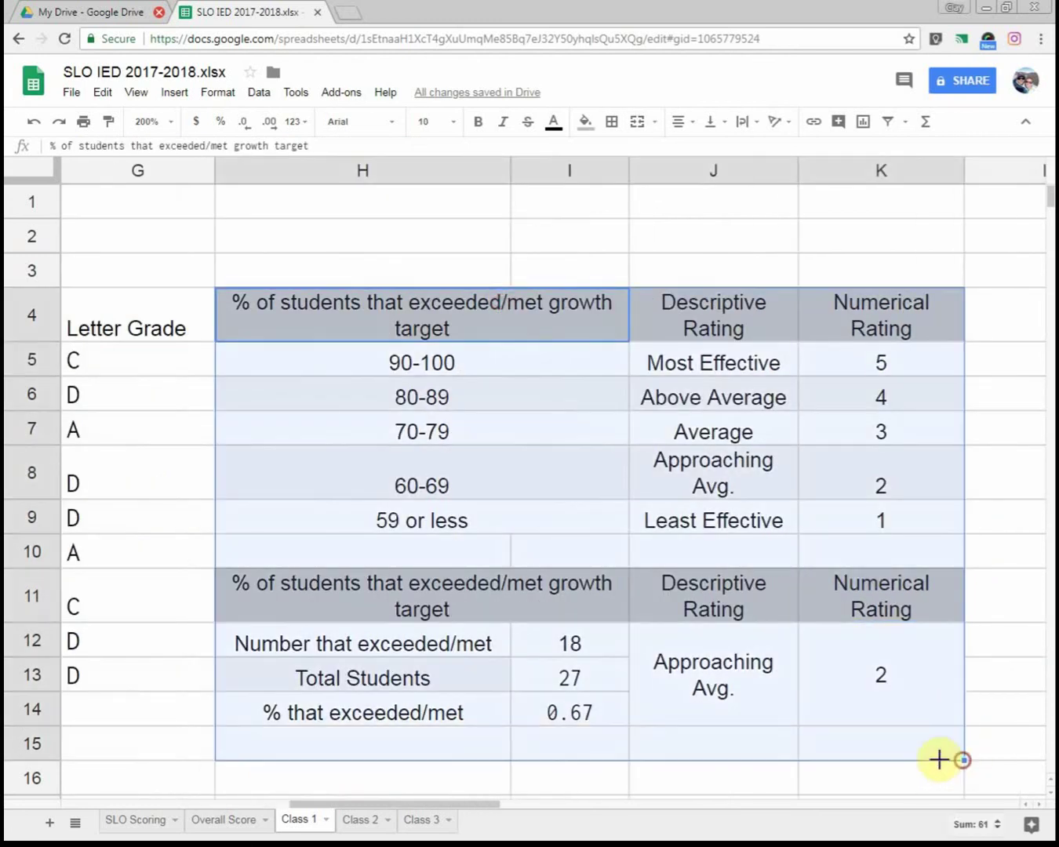
click(344, 125)
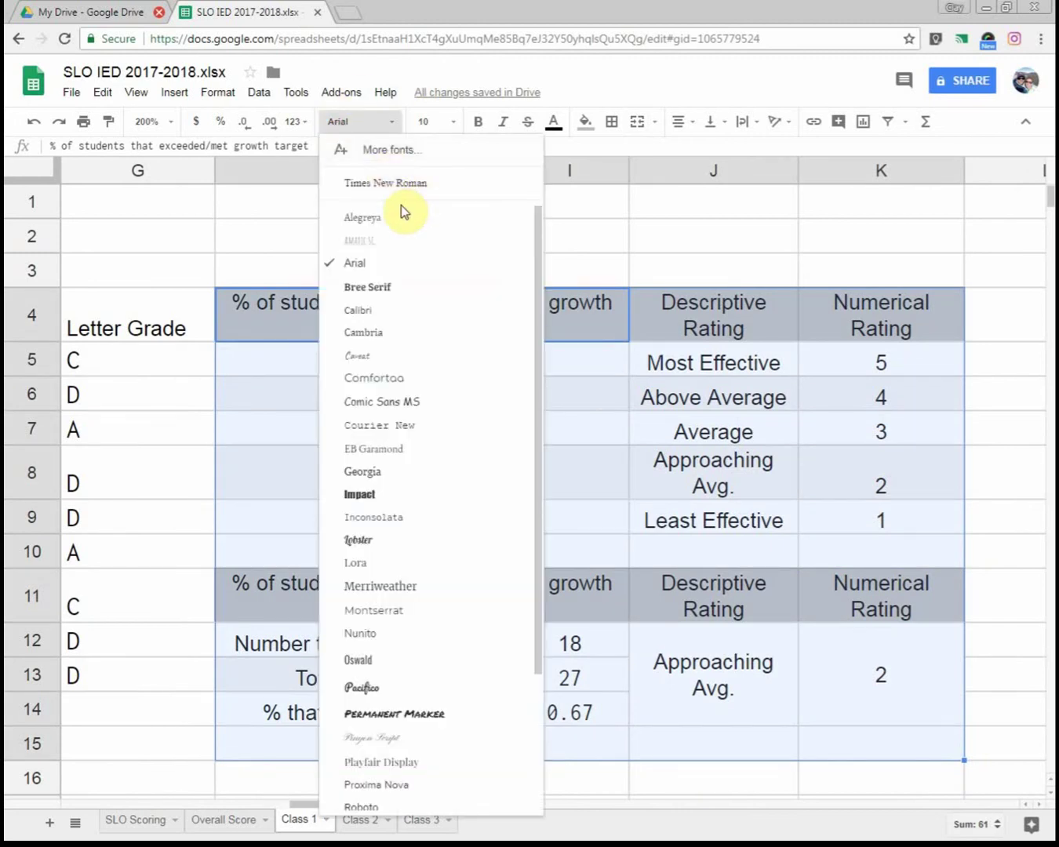
click(392, 263)
Set the Total Students count 27 and the 0.67 percentage to font size 10, not bold
click(552, 681)
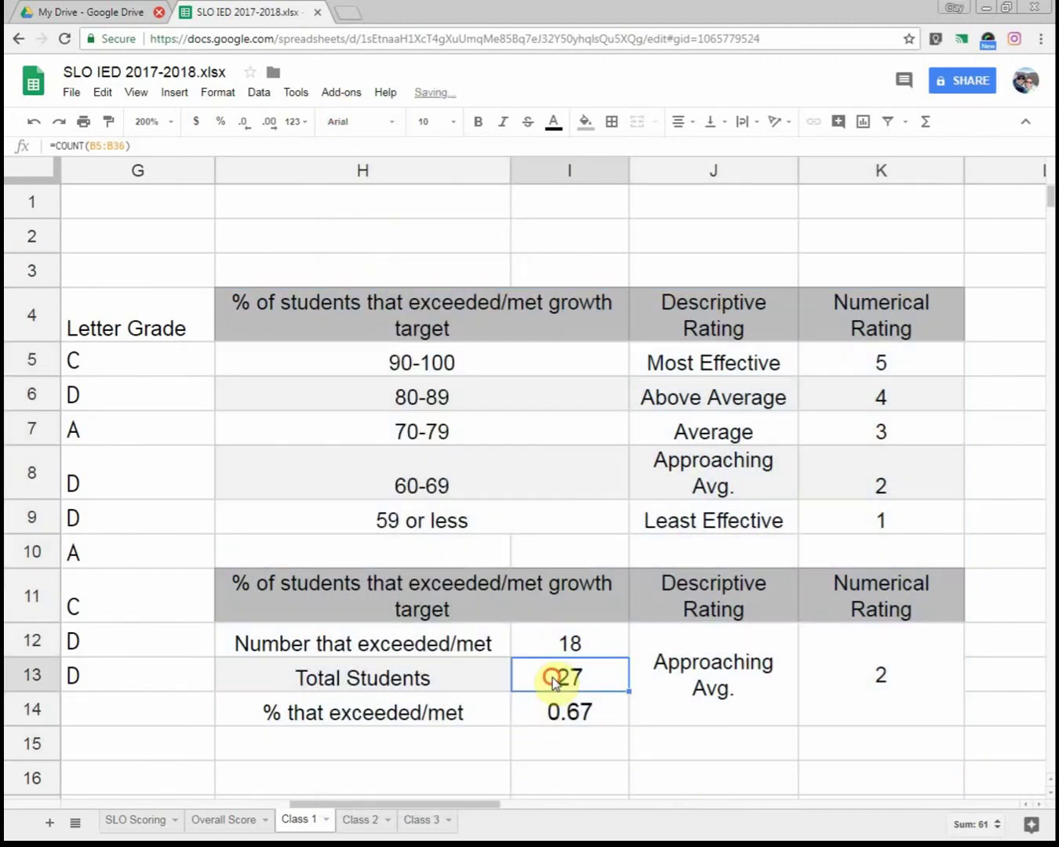
drag(553, 681, 595, 720)
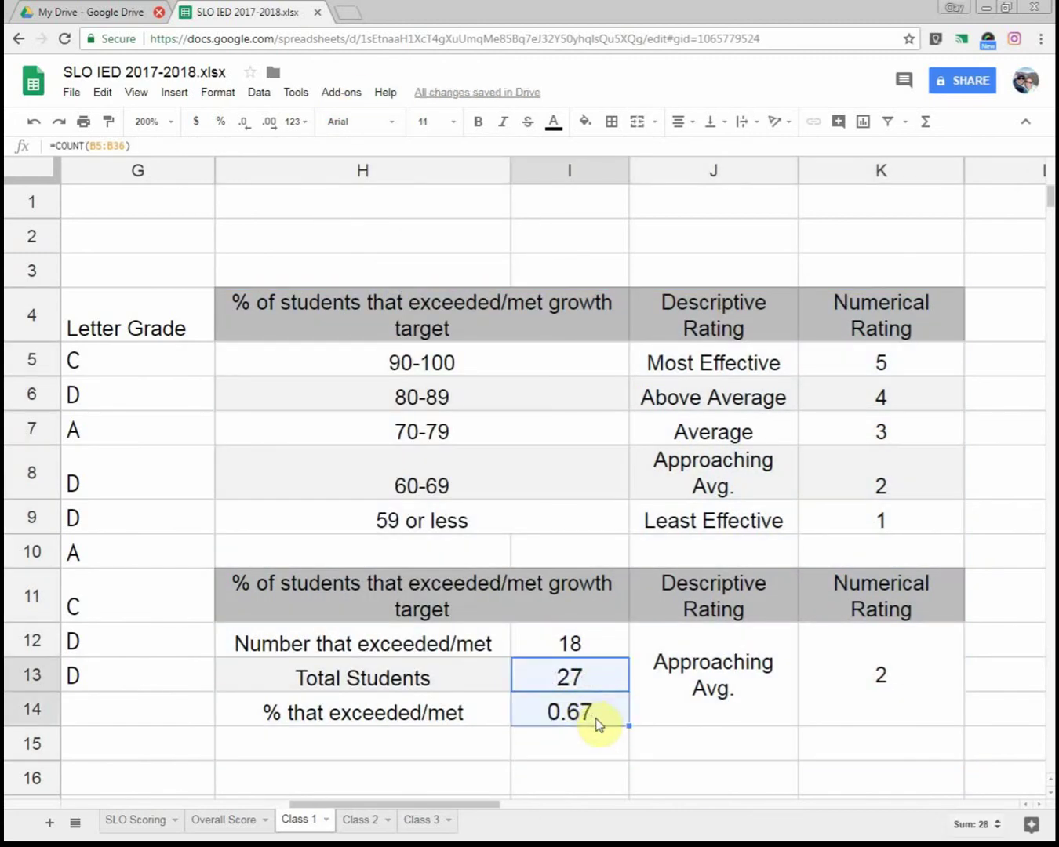
key(ctrl+b)
key(ctrl+b)
click(589, 684)
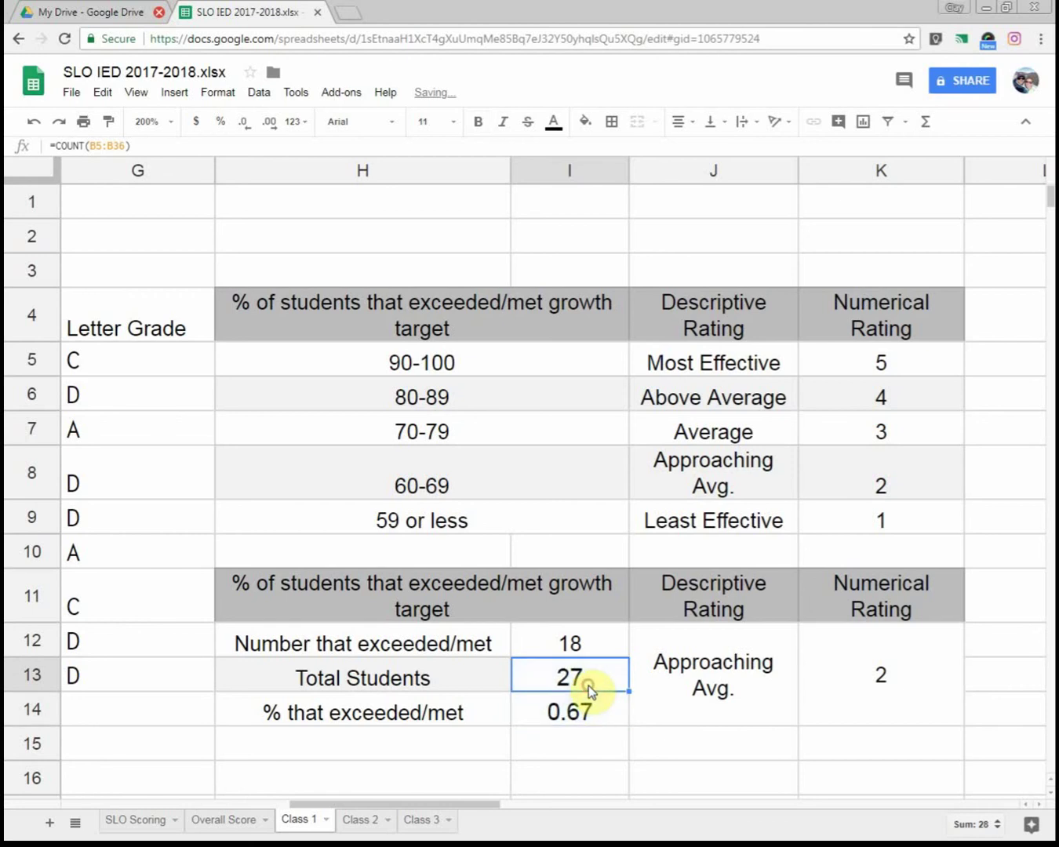
click(581, 649)
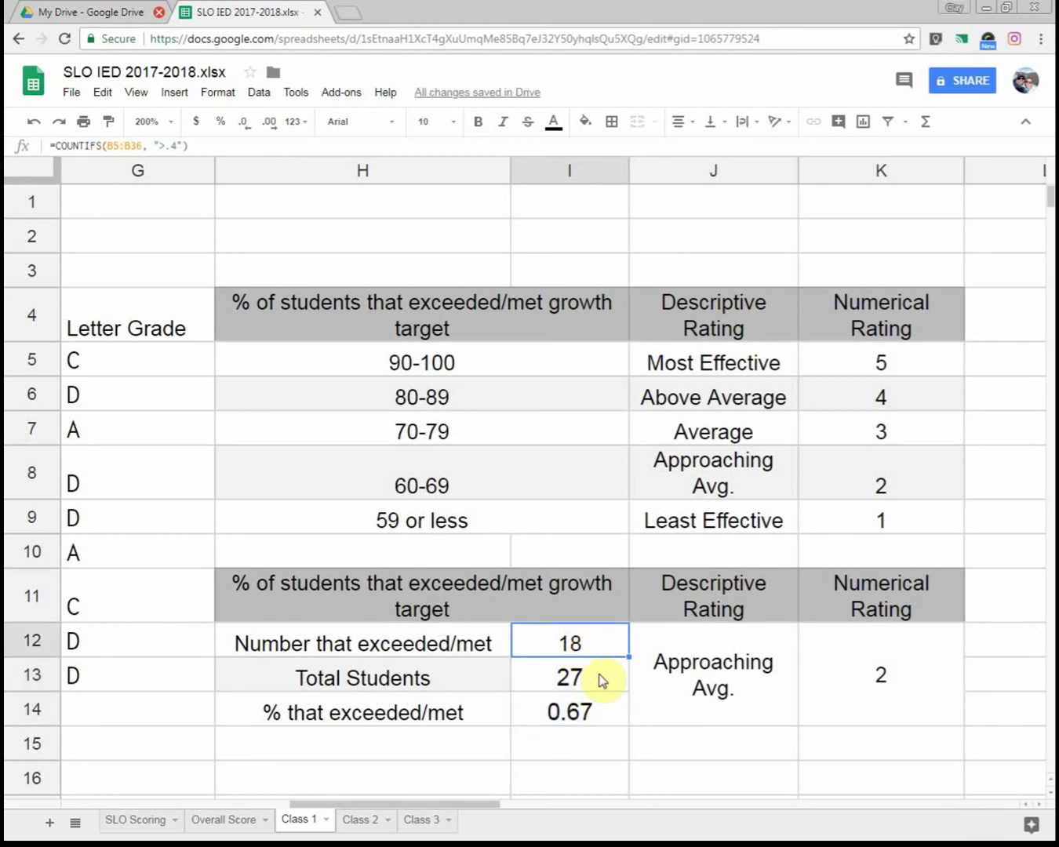
click(459, 681)
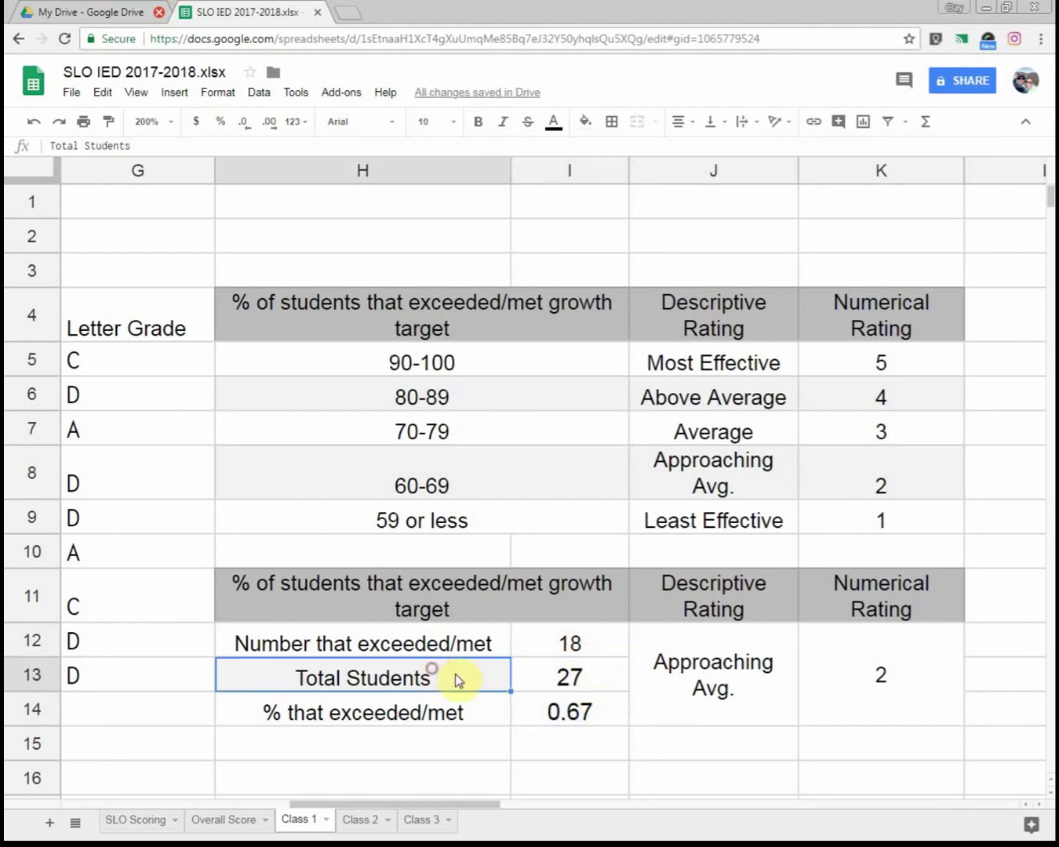
drag(589, 675, 581, 710)
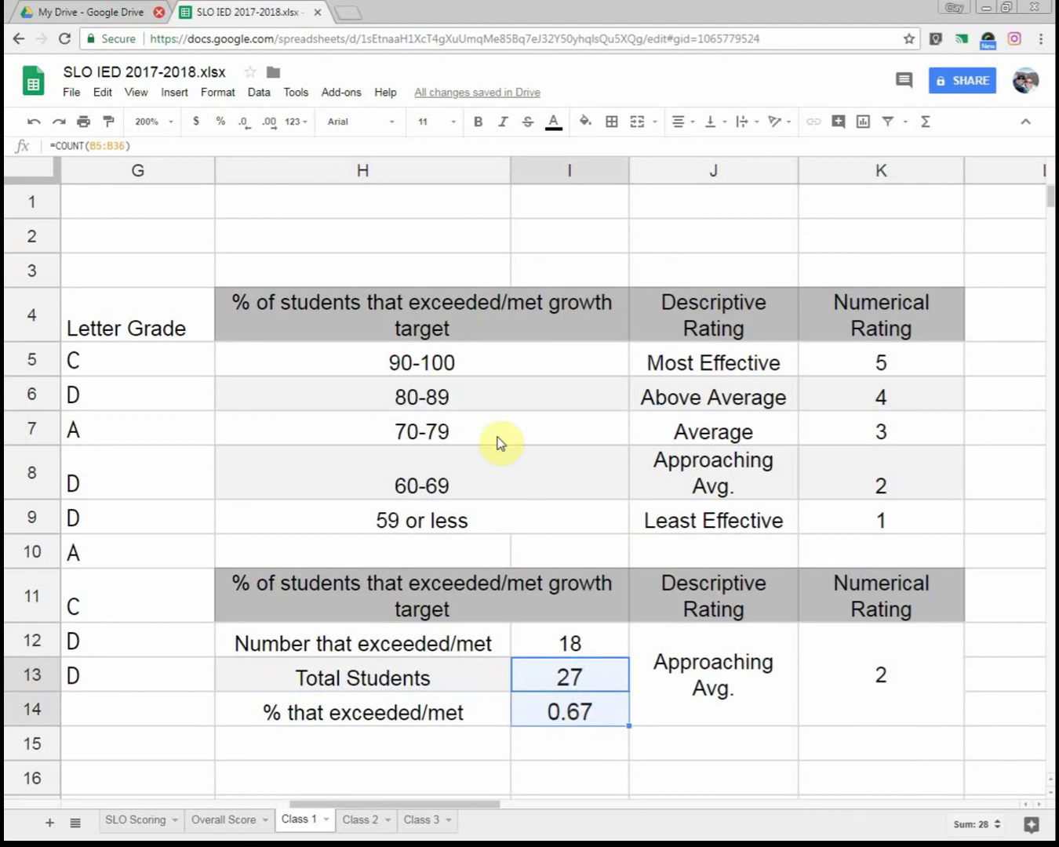
click(429, 122)
click(431, 238)
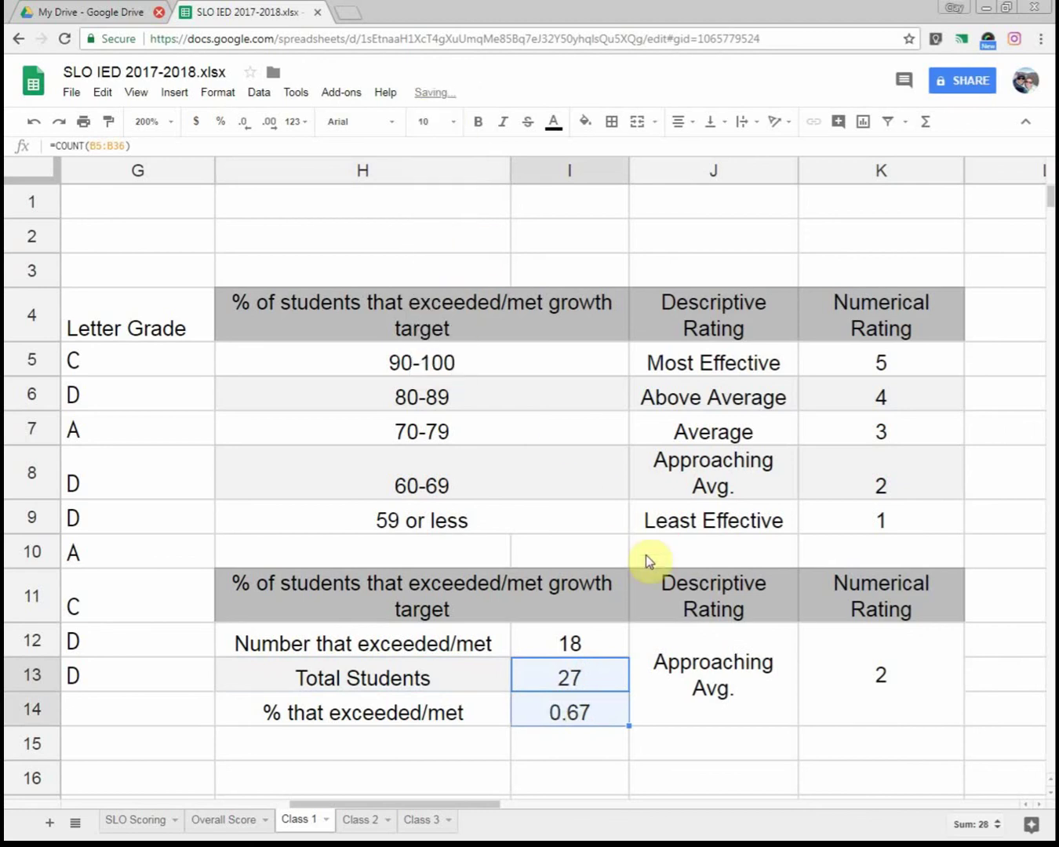
click(551, 640)
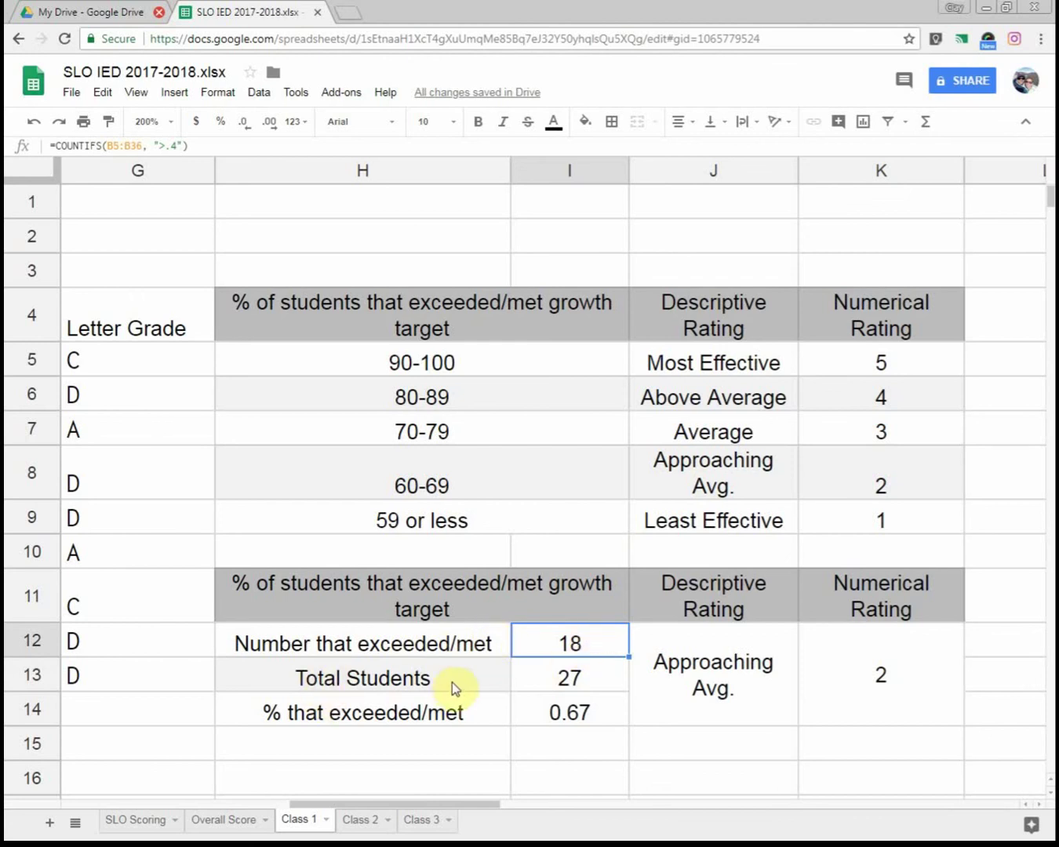
click(550, 679)
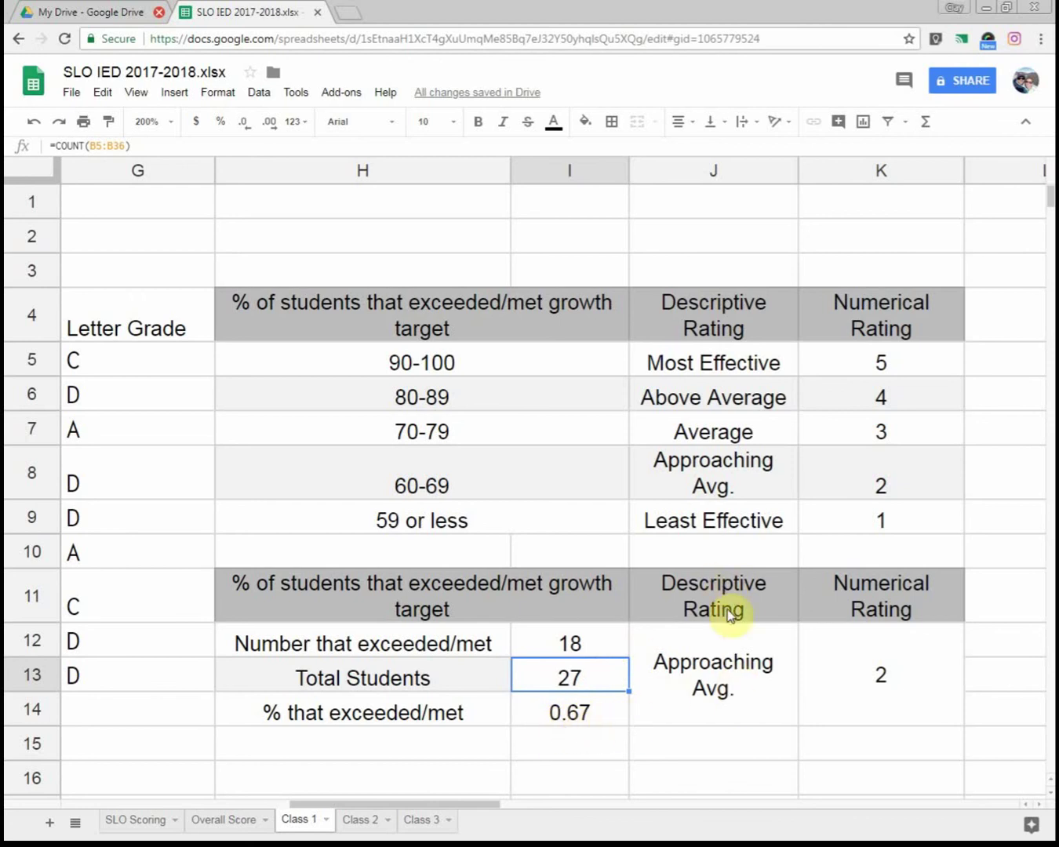
Edit J12's IFS formula testing I14 against 0.9, 0.8, 0.7, 0.6 to return Approaching Avg
double_click(716, 683)
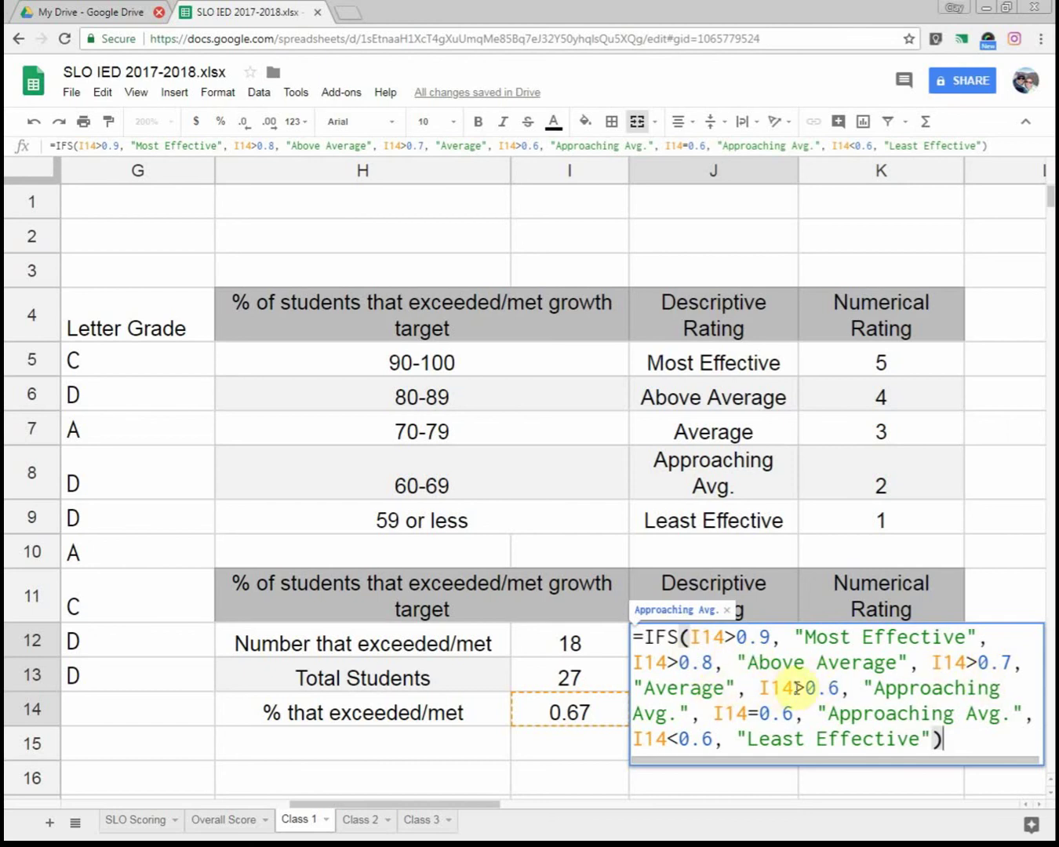
click(811, 688)
drag(811, 687, 706, 740)
click(720, 674)
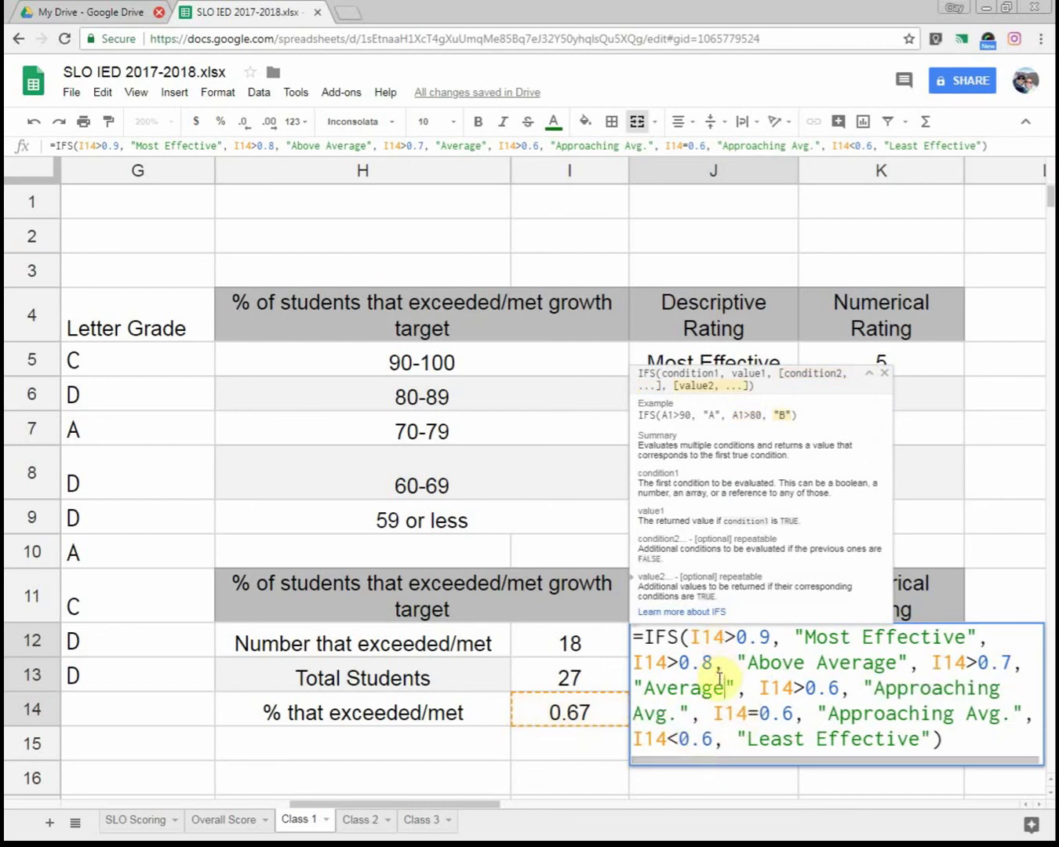
click(562, 673)
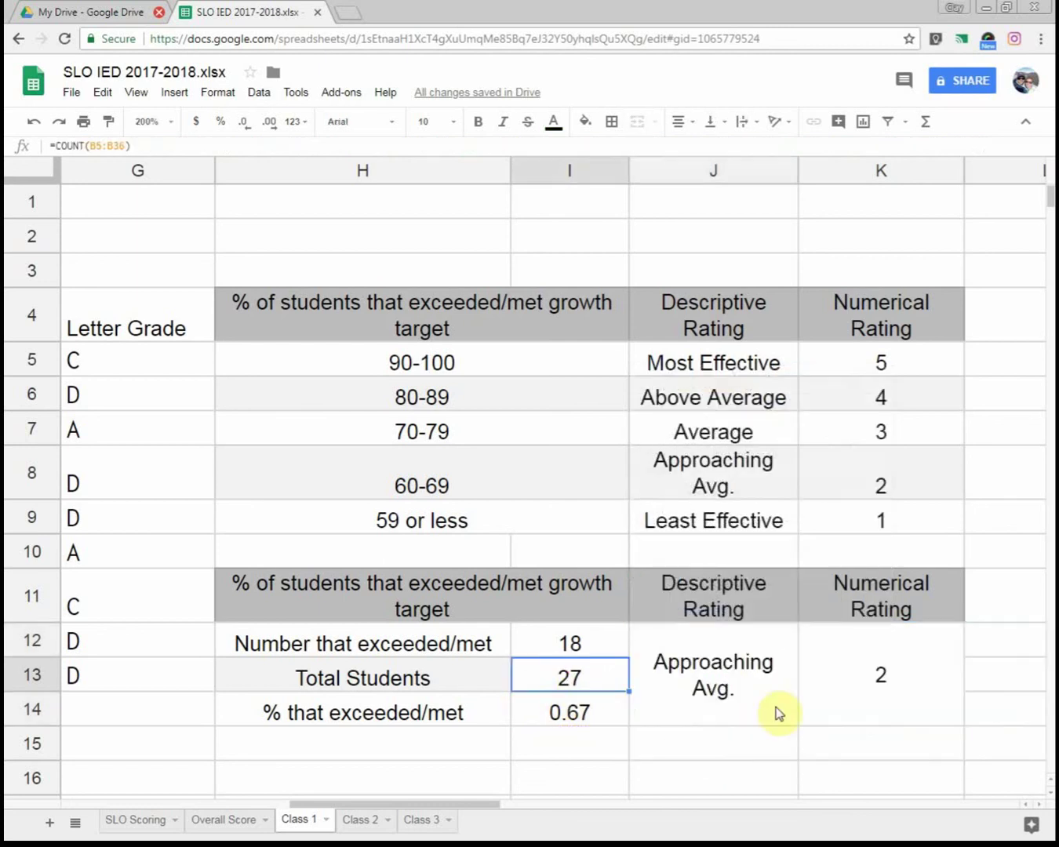
double_click(891, 671)
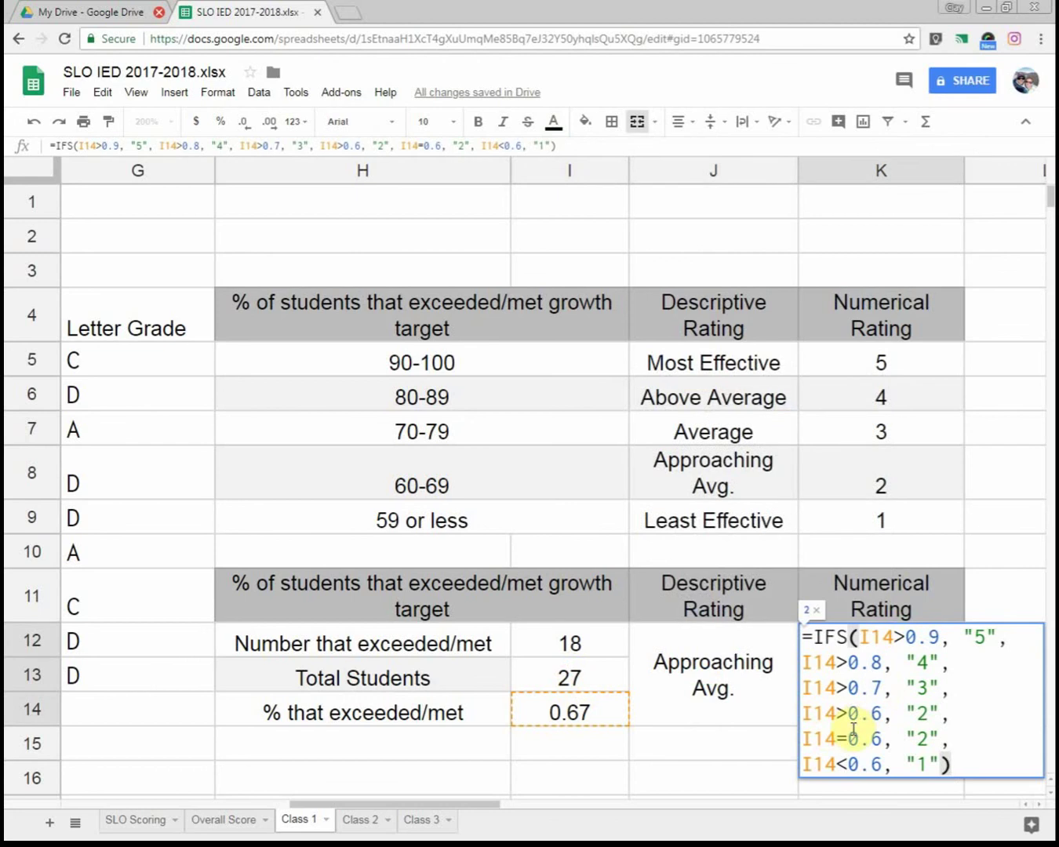
drag(860, 635, 933, 639)
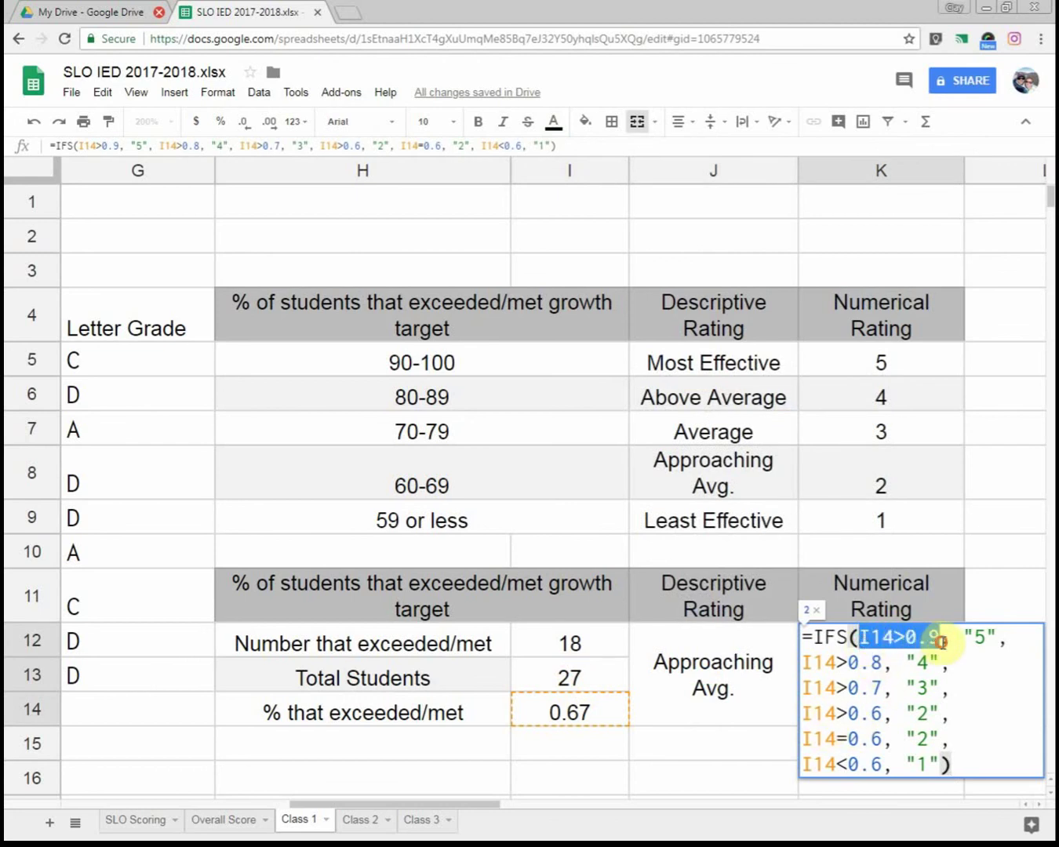
double_click(974, 637)
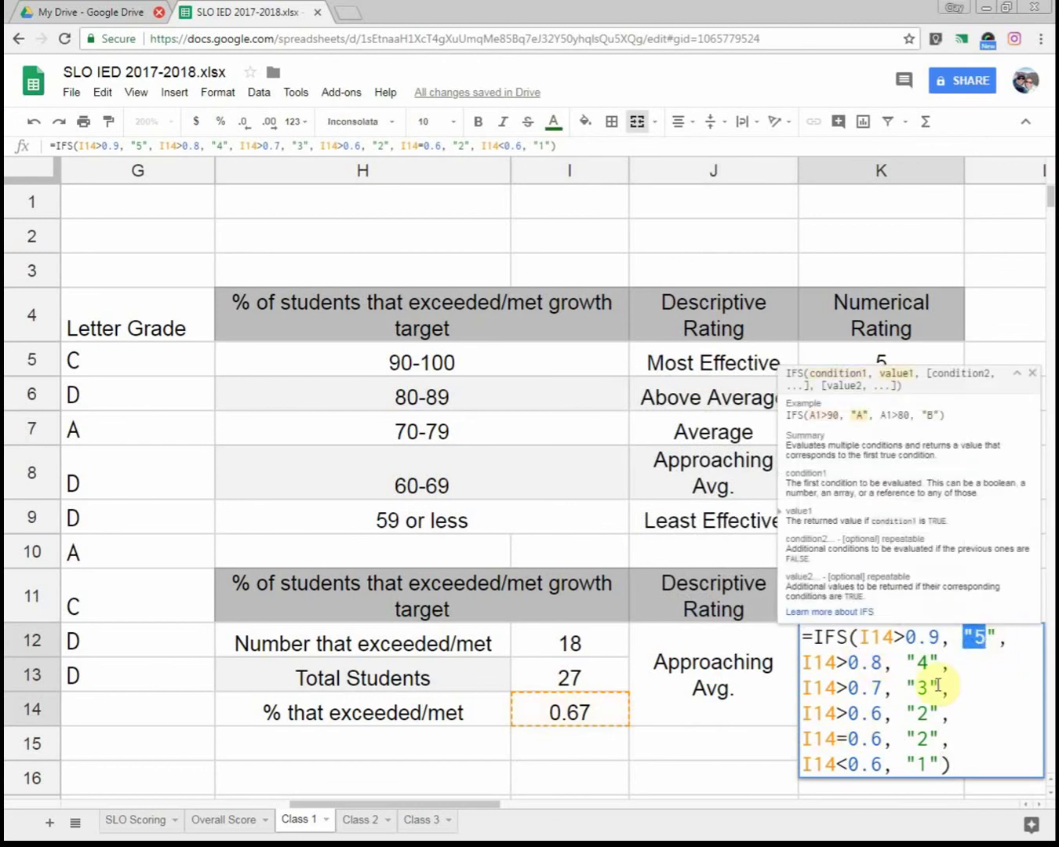
drag(849, 664, 915, 765)
click(761, 758)
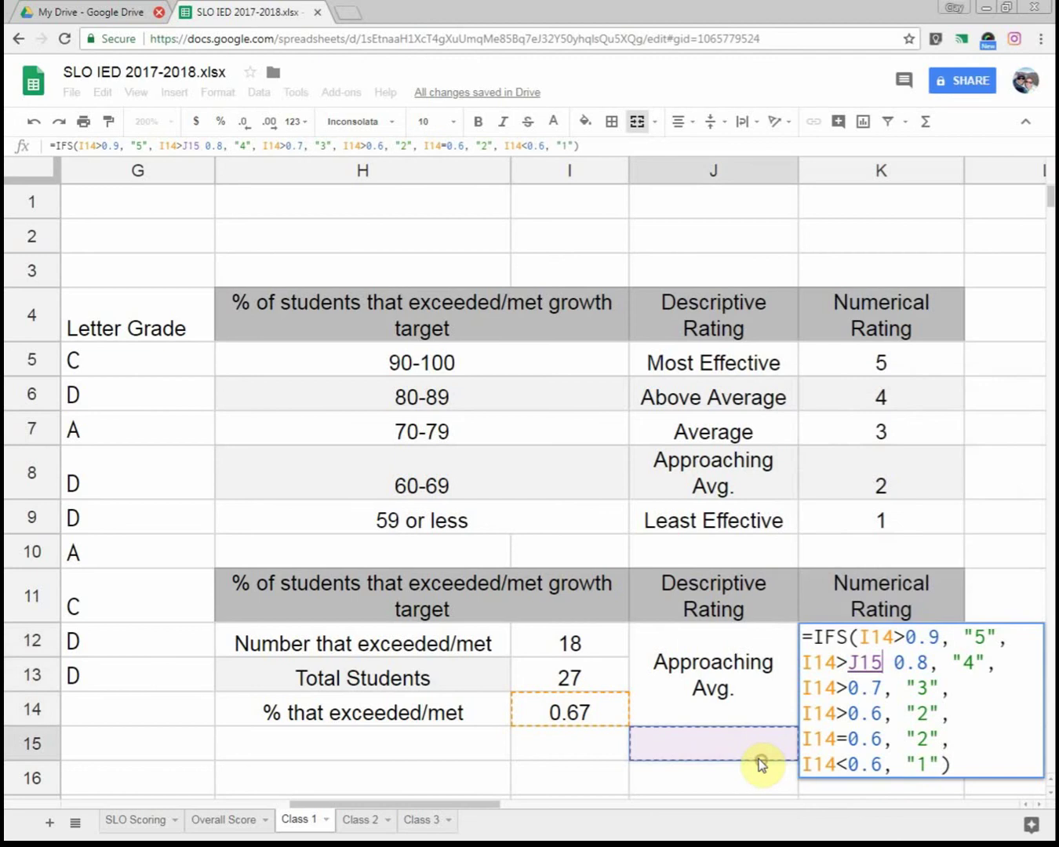
key(BackSpace)
key(BackSpace)
key(BackSpace)
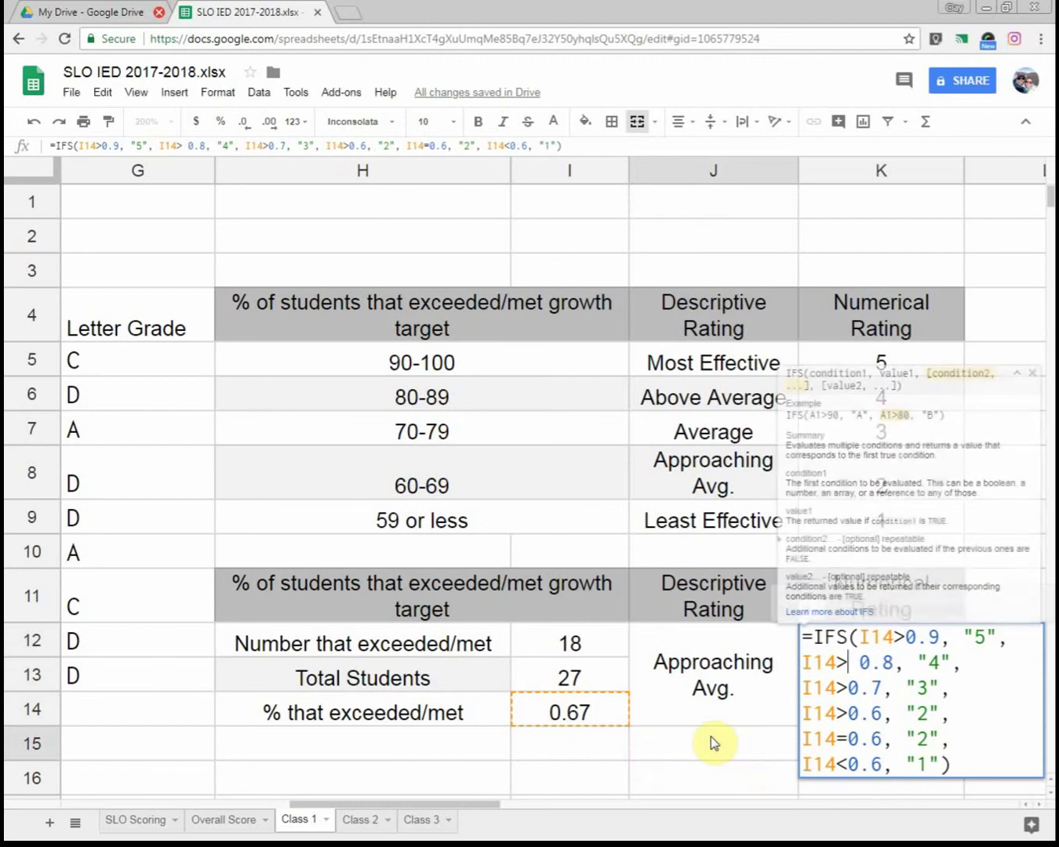
key(Return)
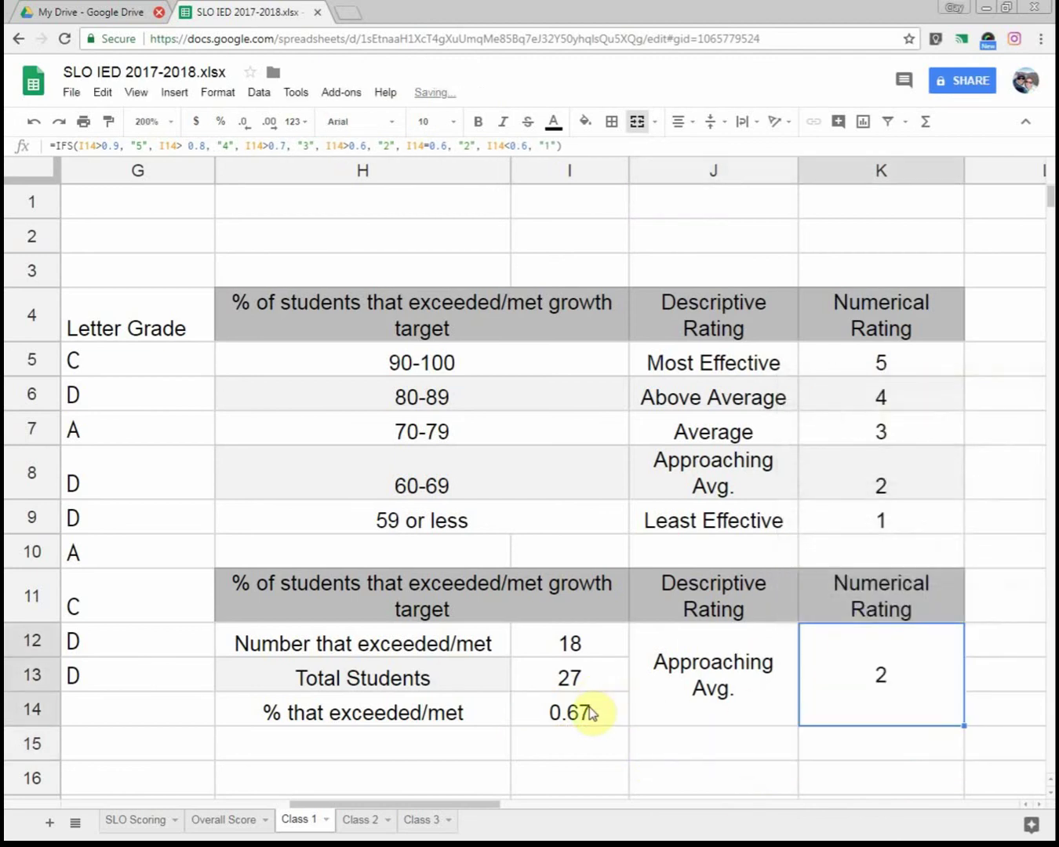
drag(468, 809, 376, 820)
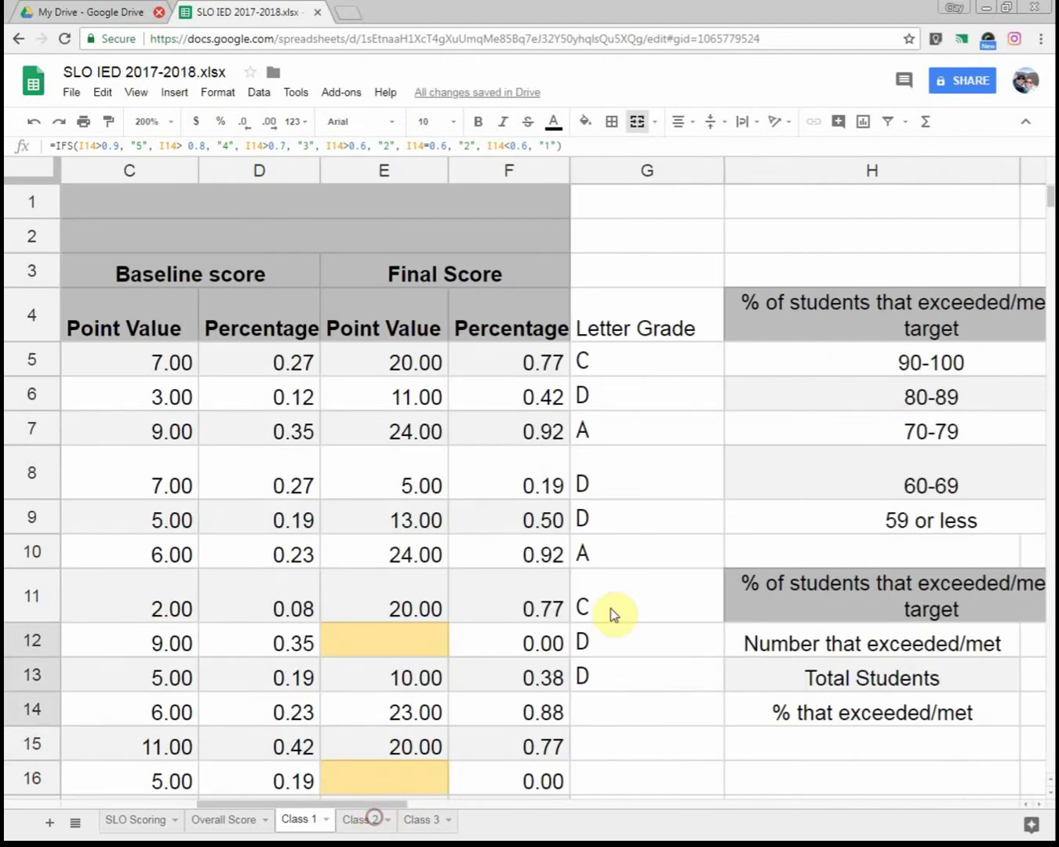
click(617, 362)
double_click(617, 362)
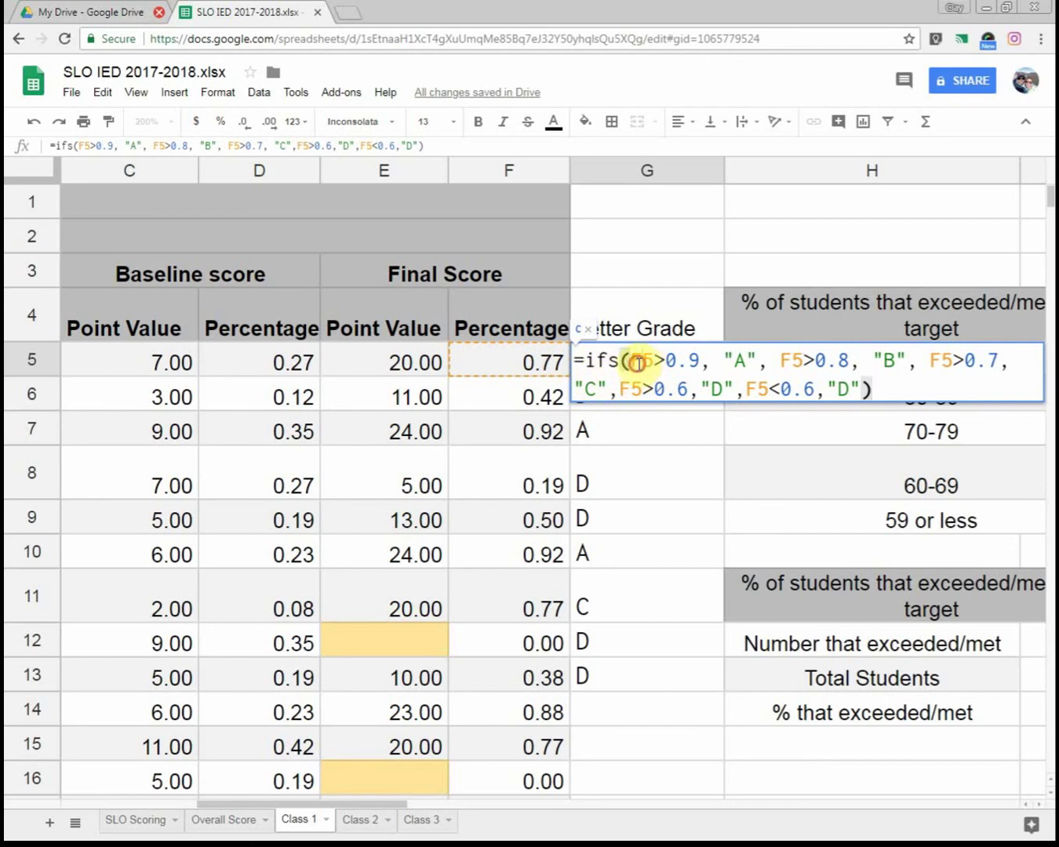
drag(637, 362, 700, 363)
drag(780, 361, 809, 359)
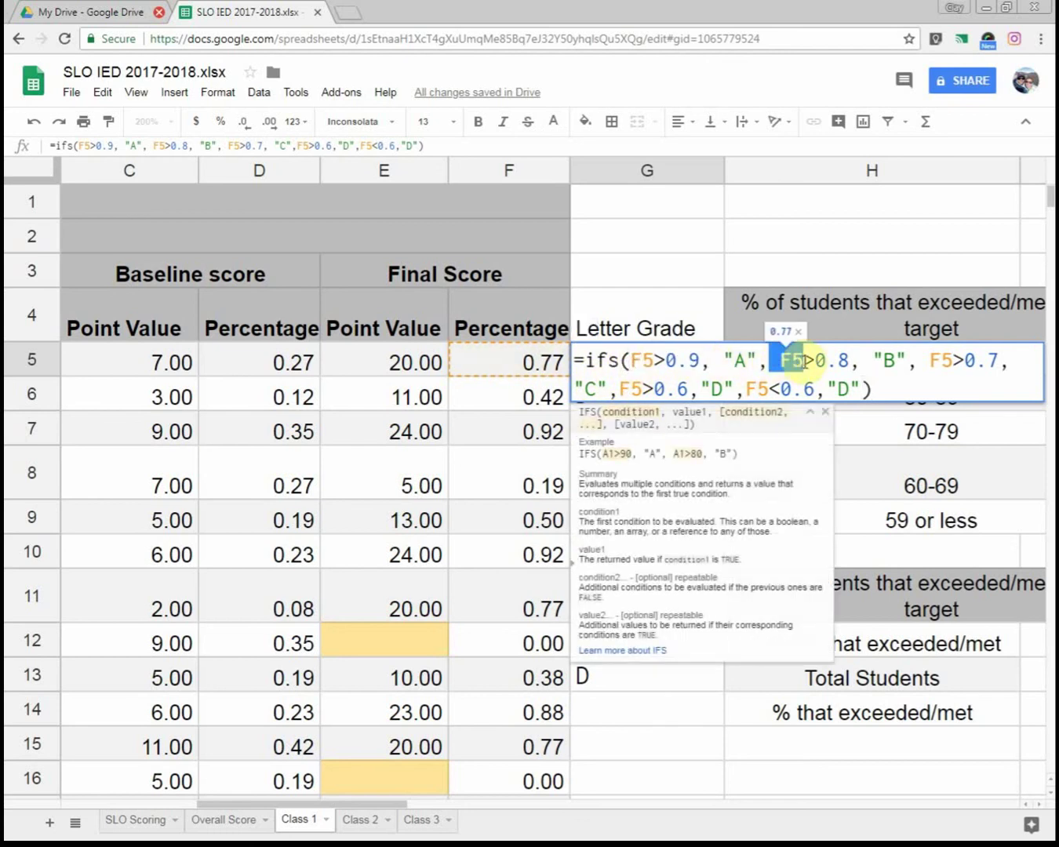
drag(748, 389, 768, 389)
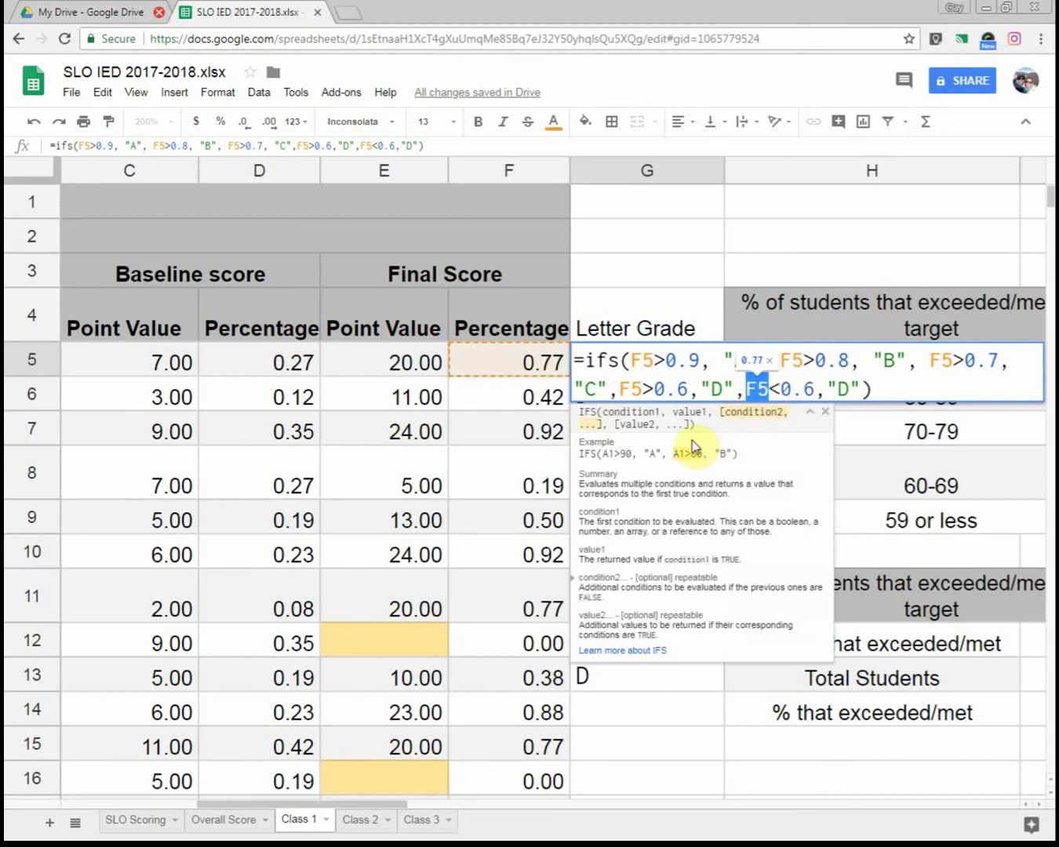
click(864, 389)
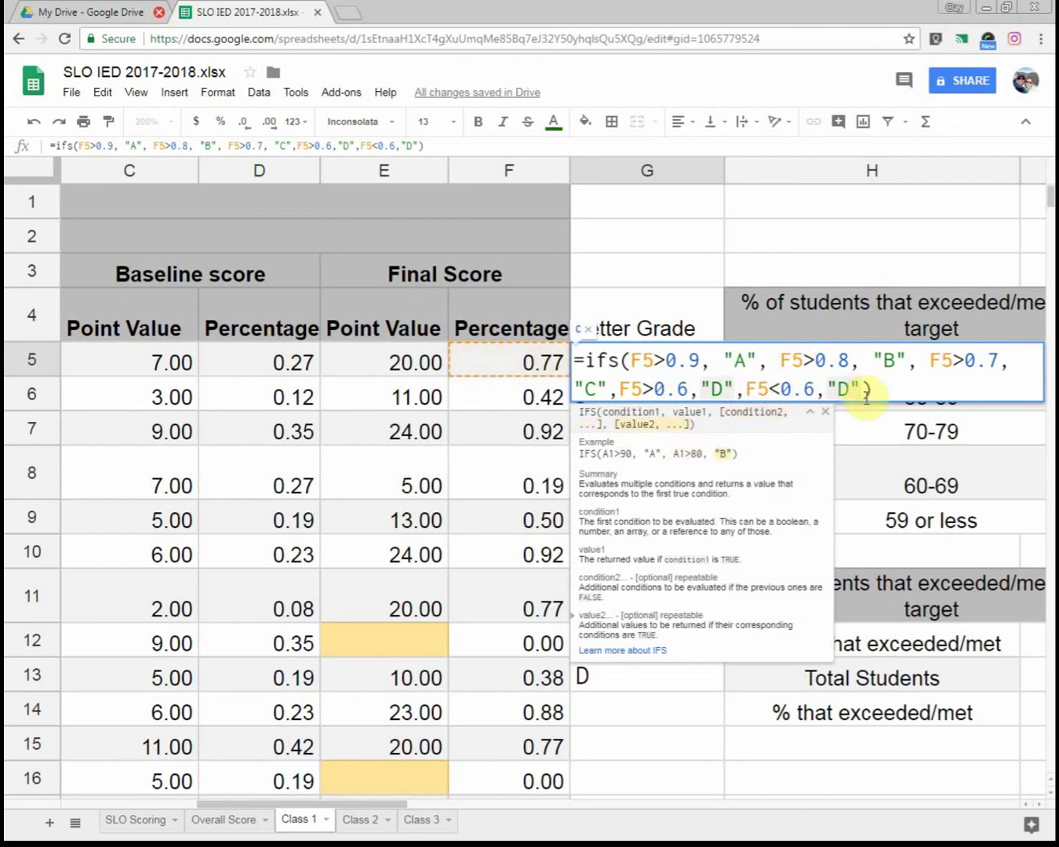
text(,d)
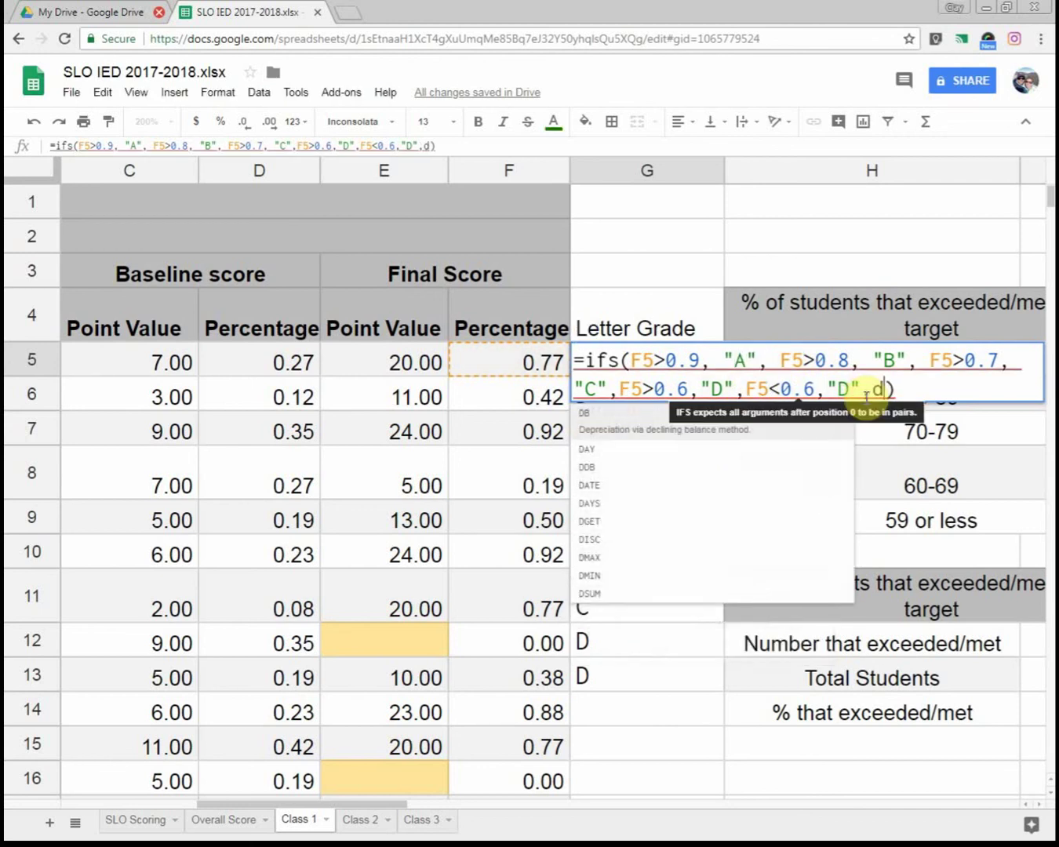
text(56)
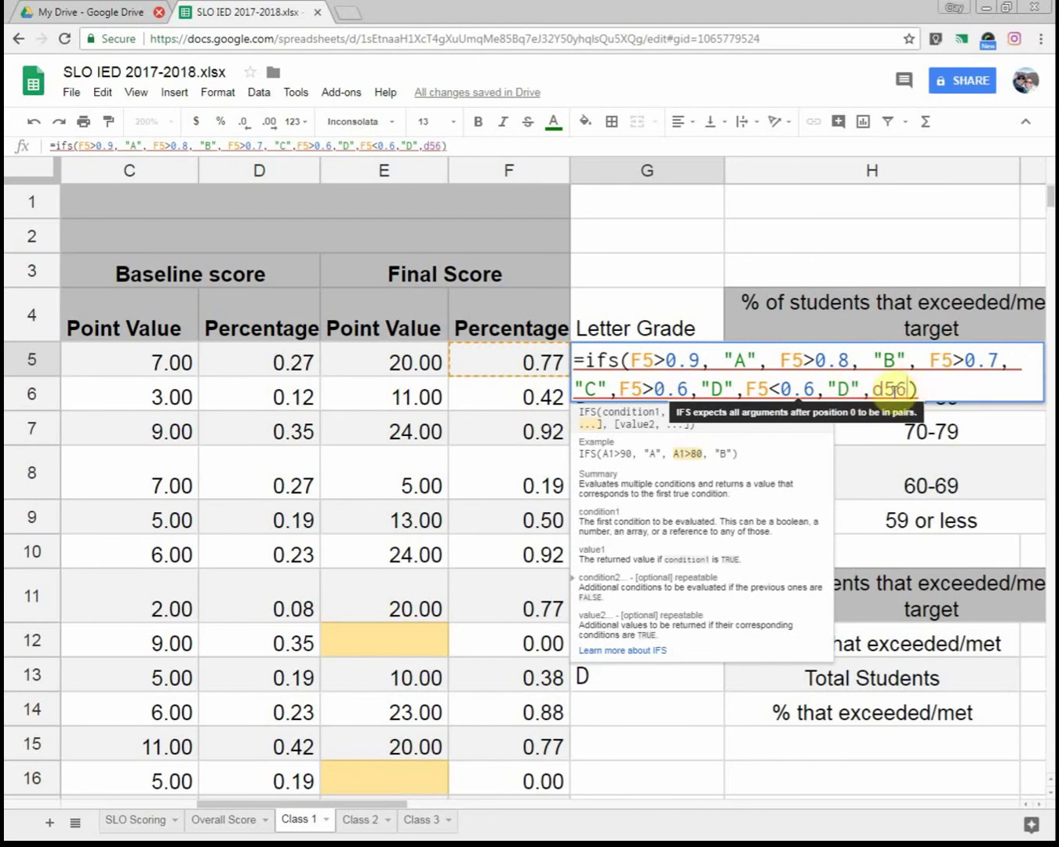
key(BackSpace)
key(BackSpace)
key(BackSpace)
key(BackSpace)
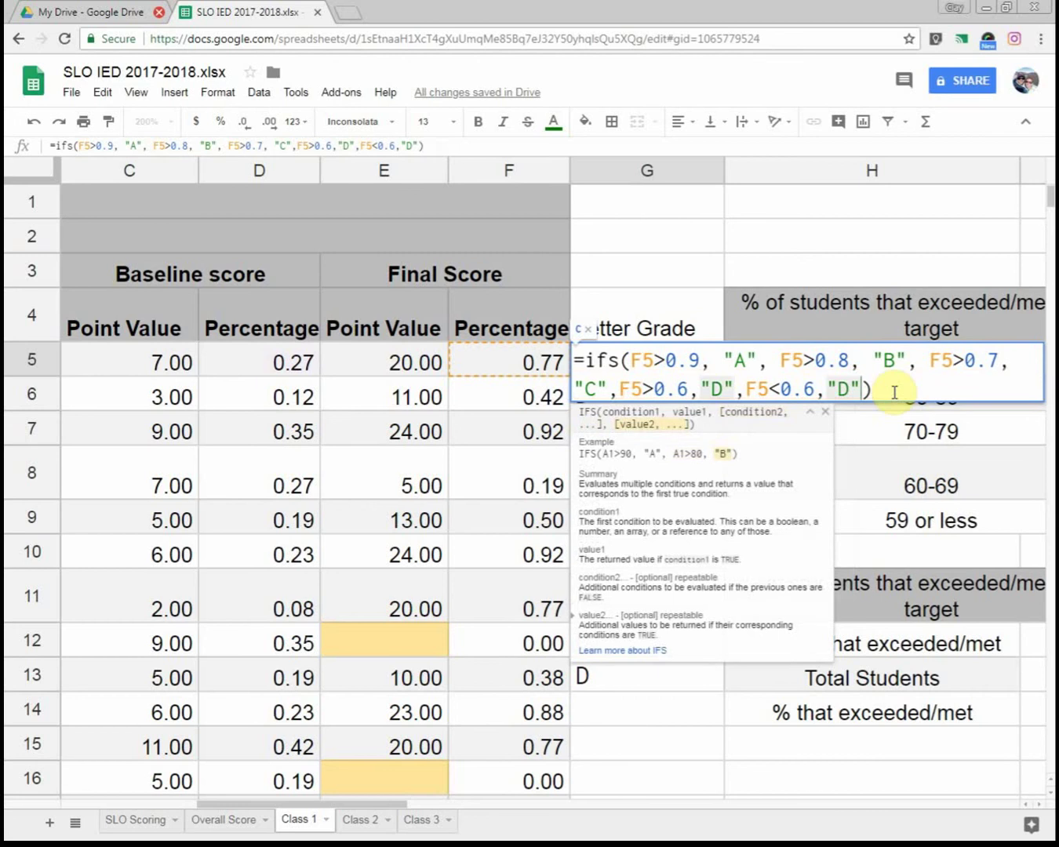
key(Return)
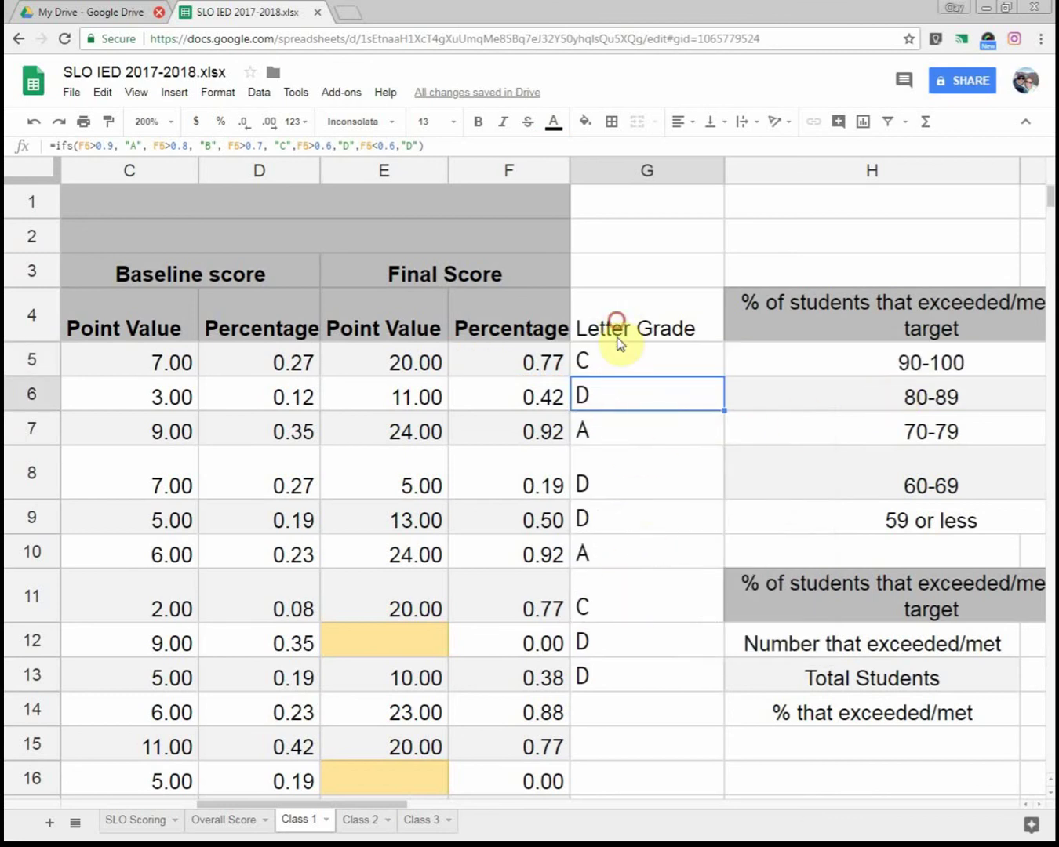
drag(621, 337, 644, 691)
click(644, 698)
drag(638, 392, 635, 653)
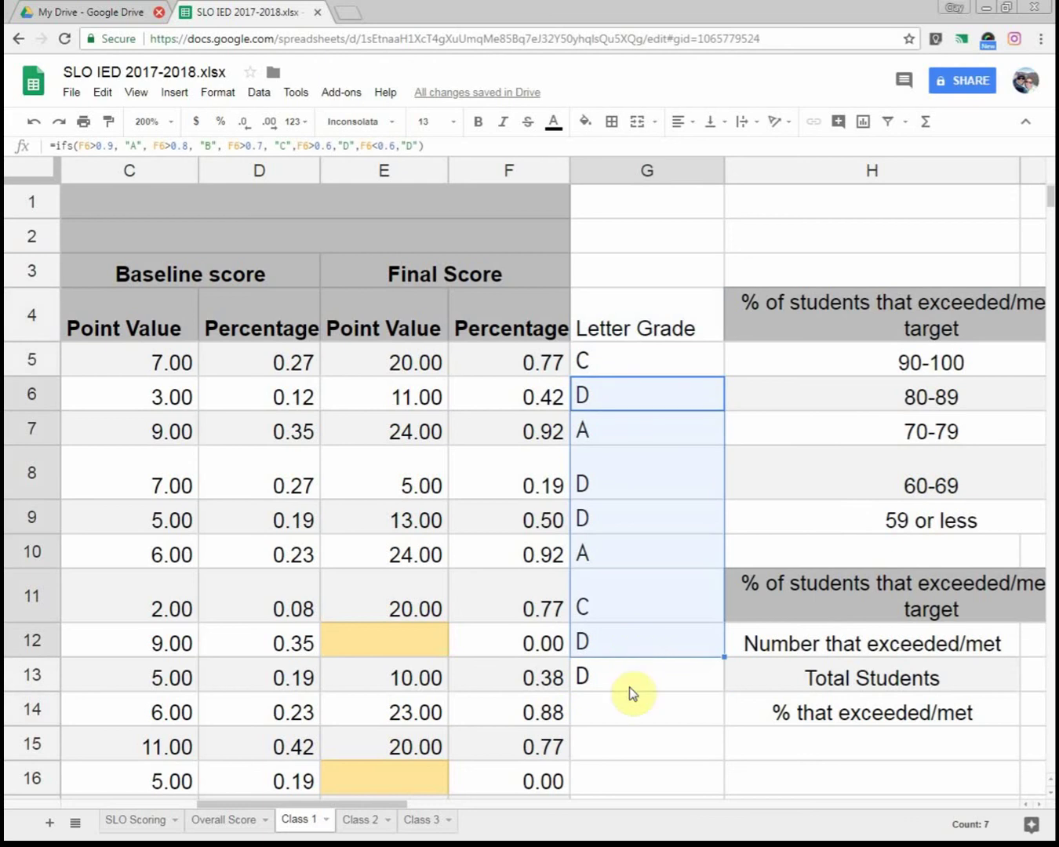
drag(357, 805, 266, 808)
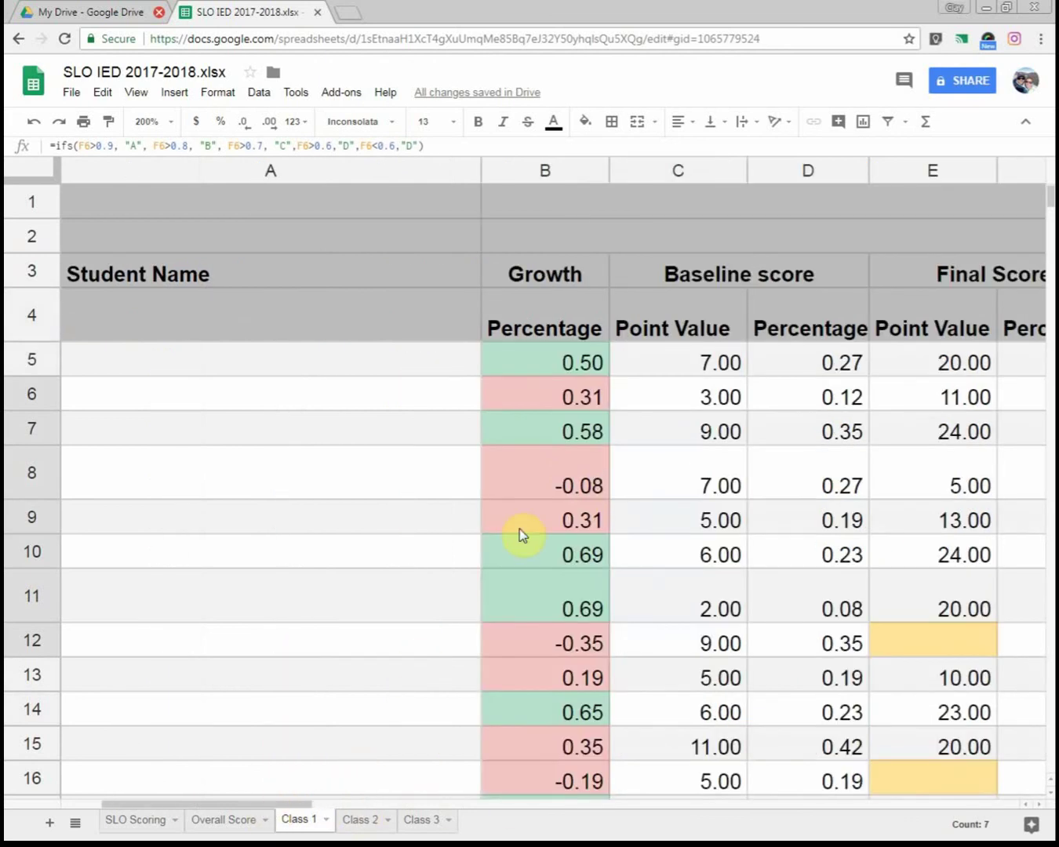
drag(546, 395, 590, 803)
drag(545, 640, 549, 479)
scroll(543, 435, up, 3)
drag(549, 361, 526, 480)
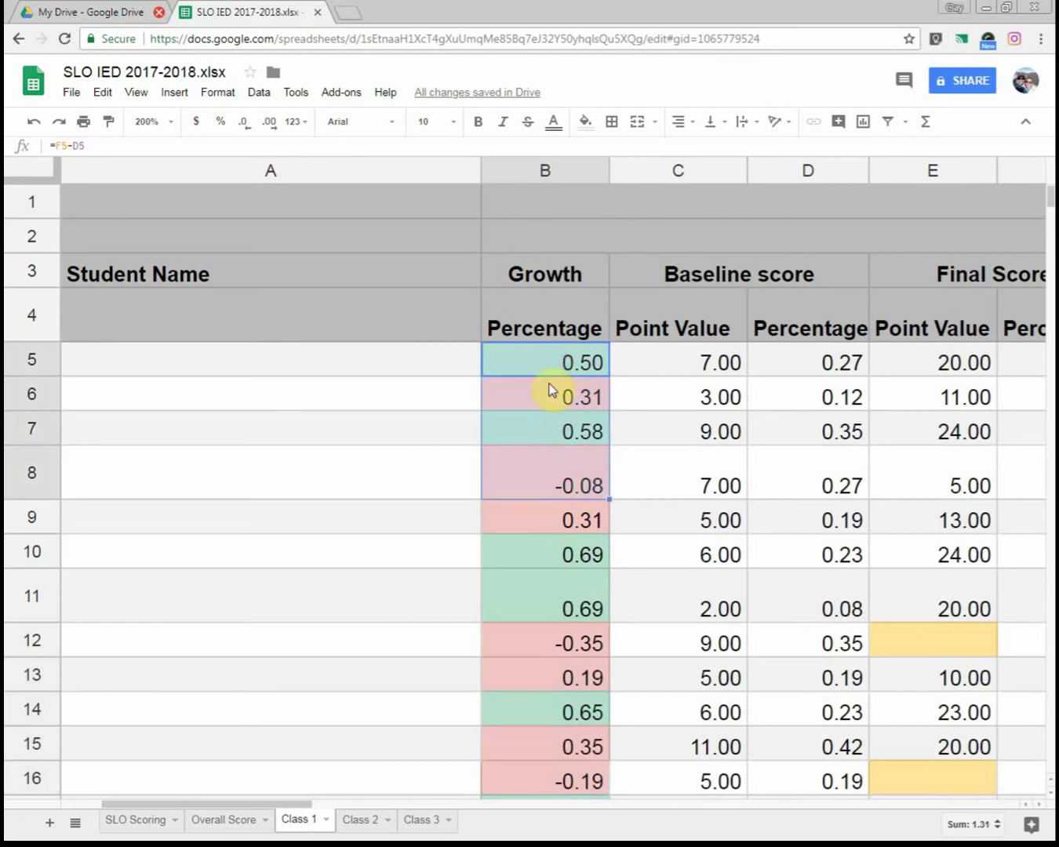
click(638, 552)
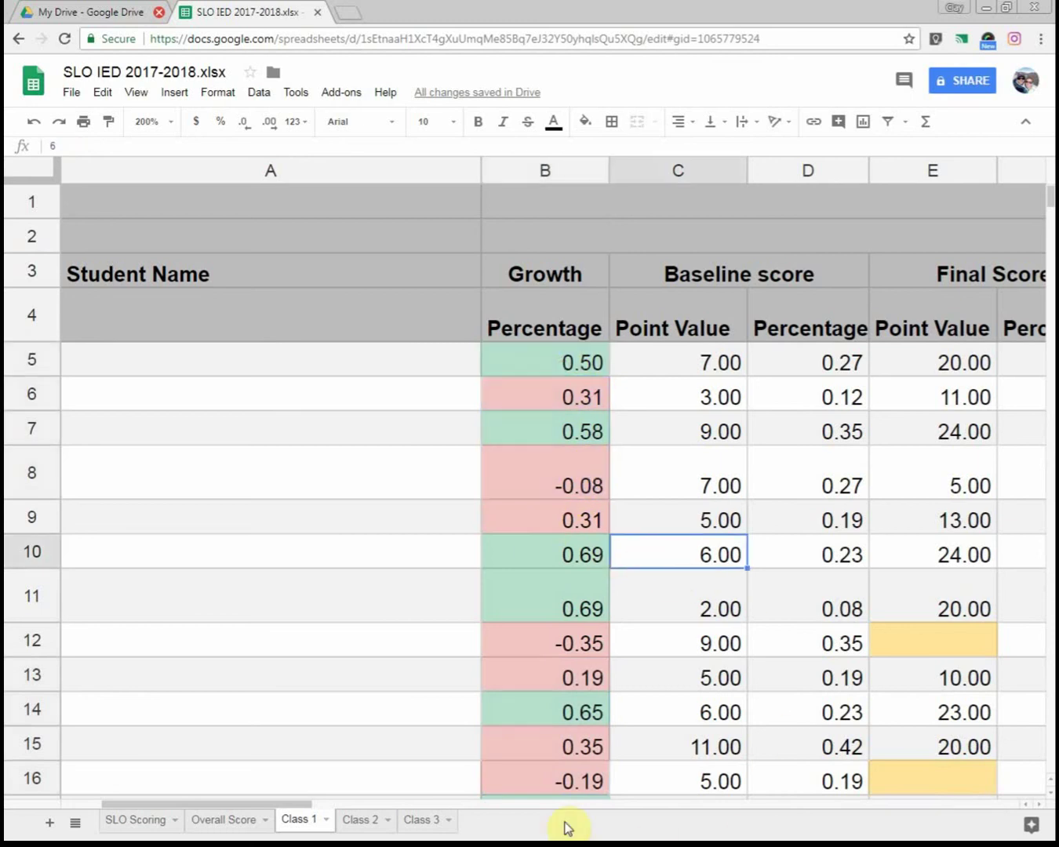
drag(268, 806, 394, 788)
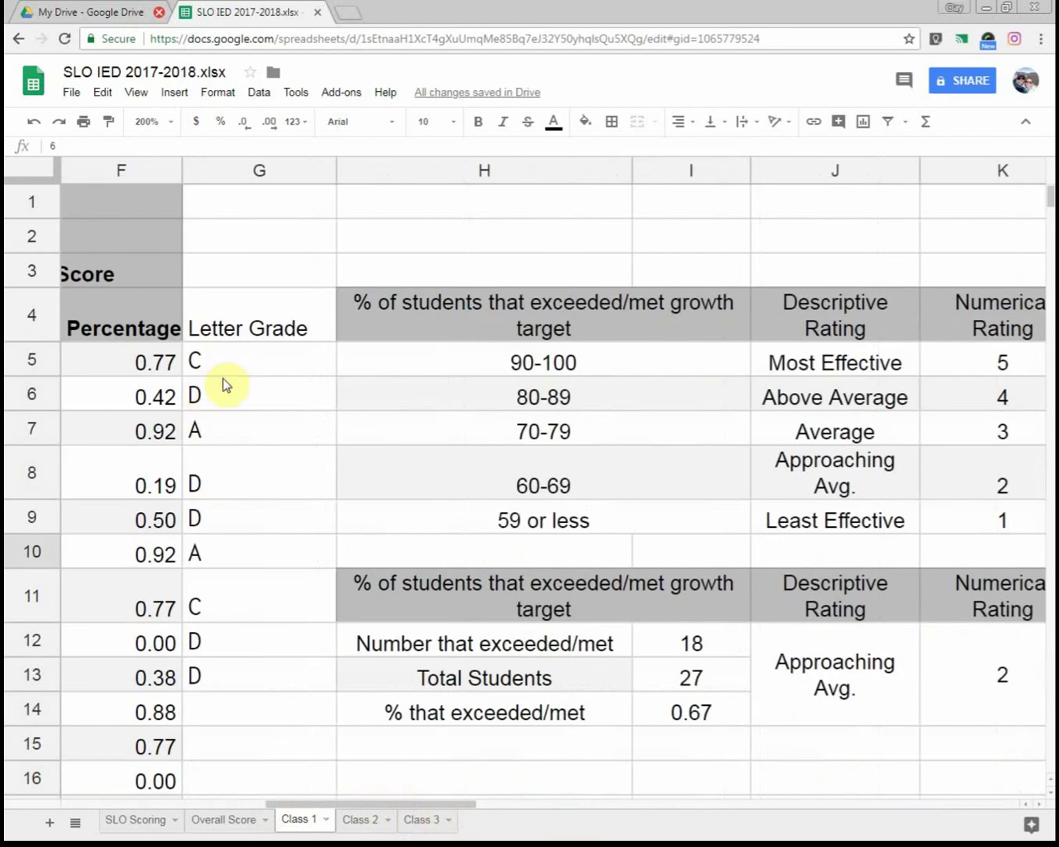
click(244, 358)
drag(256, 444, 255, 552)
double_click(241, 361)
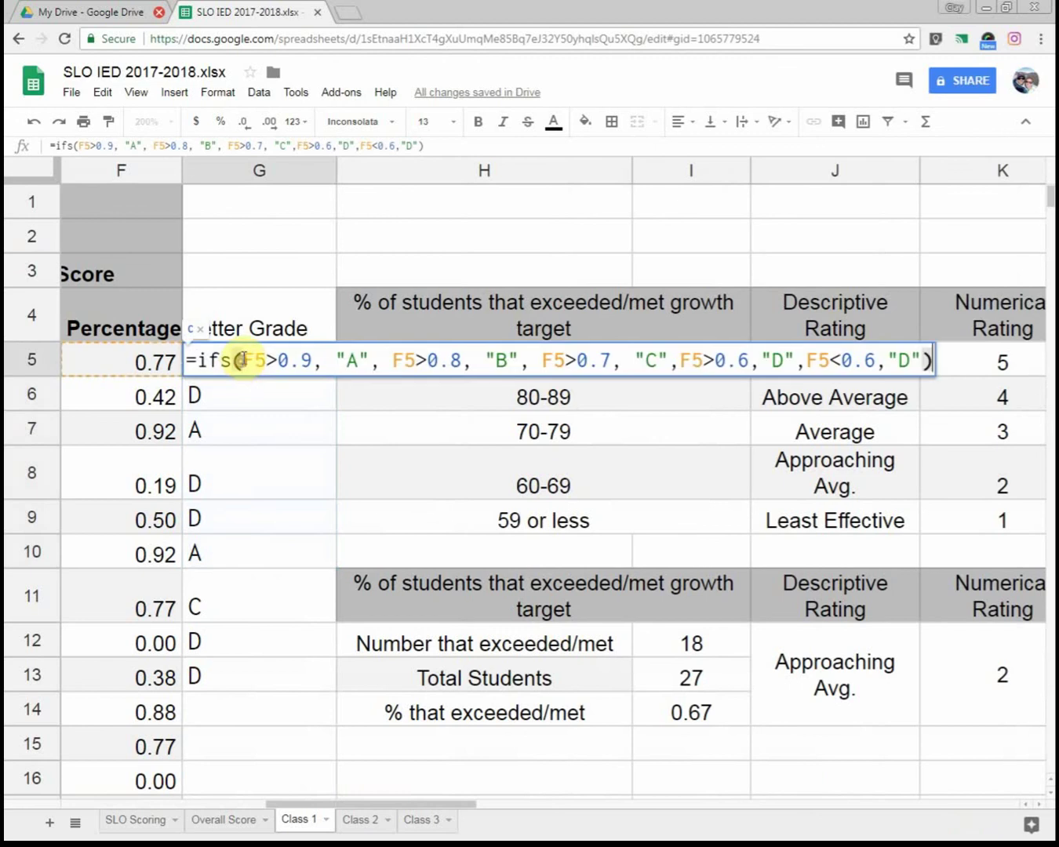
click(251, 432)
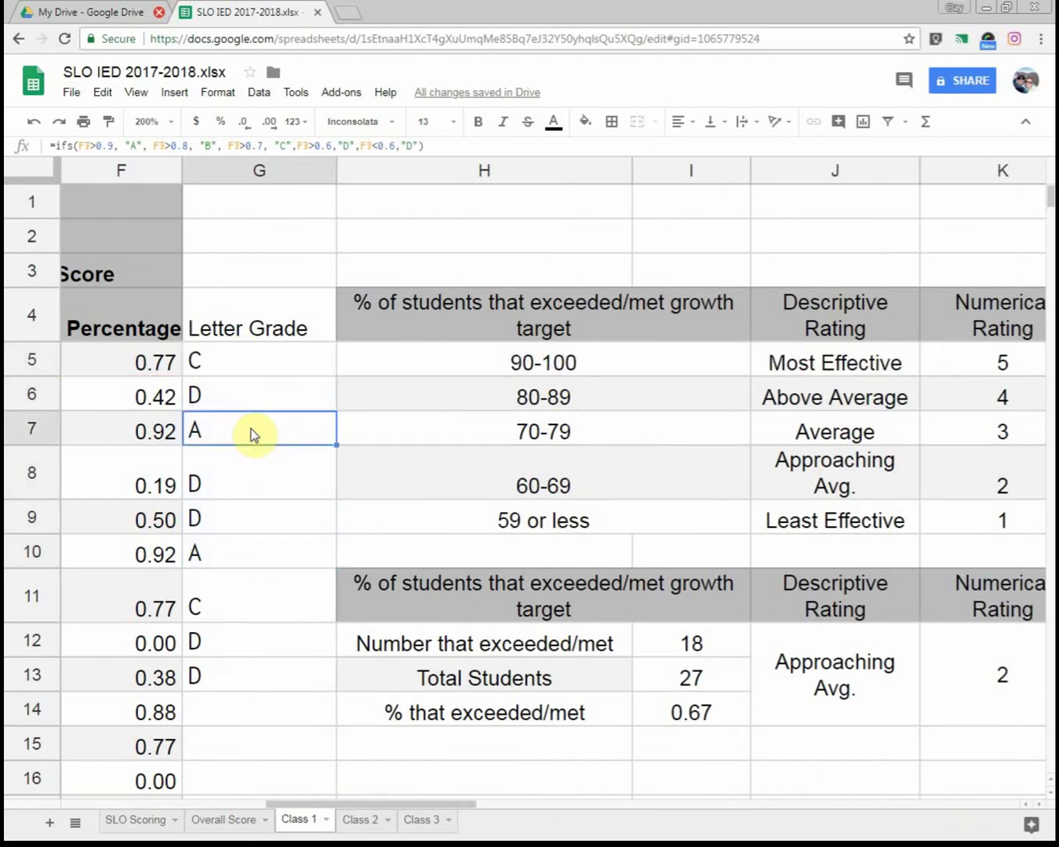